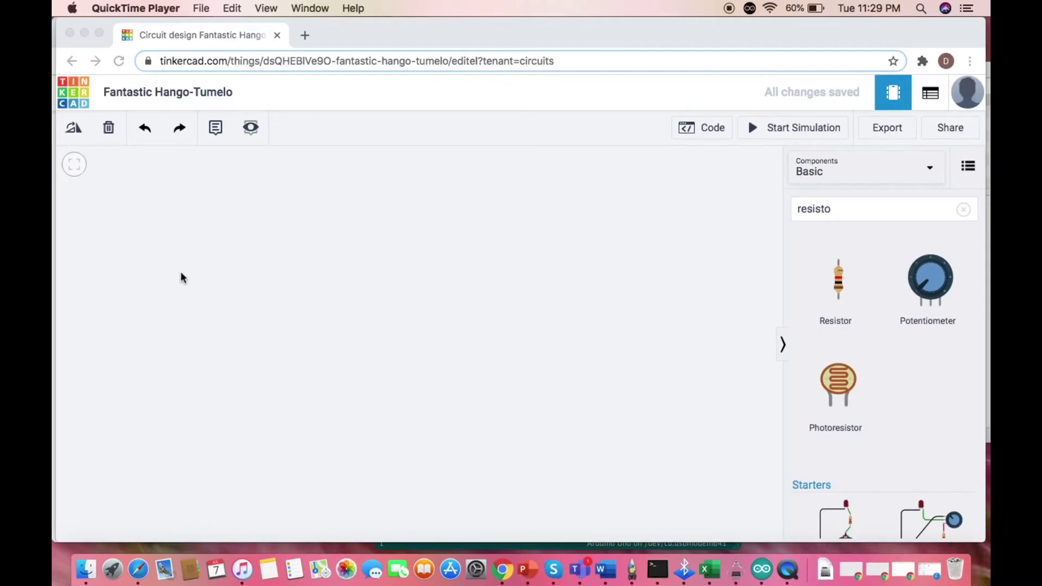
Search the components for "resistor" and place a resistor near the upper edge of the workplane
{"action": "left_click", "coordinate": [836, 213]}
{"action": "left_click", "coordinate": [832, 211]}
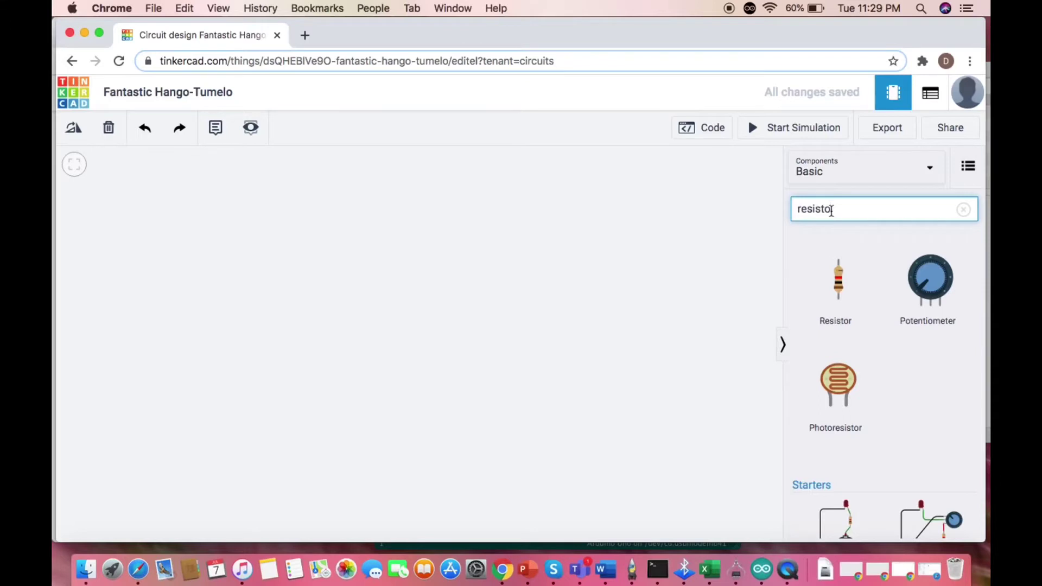
{"action": "type", "text": "r"}
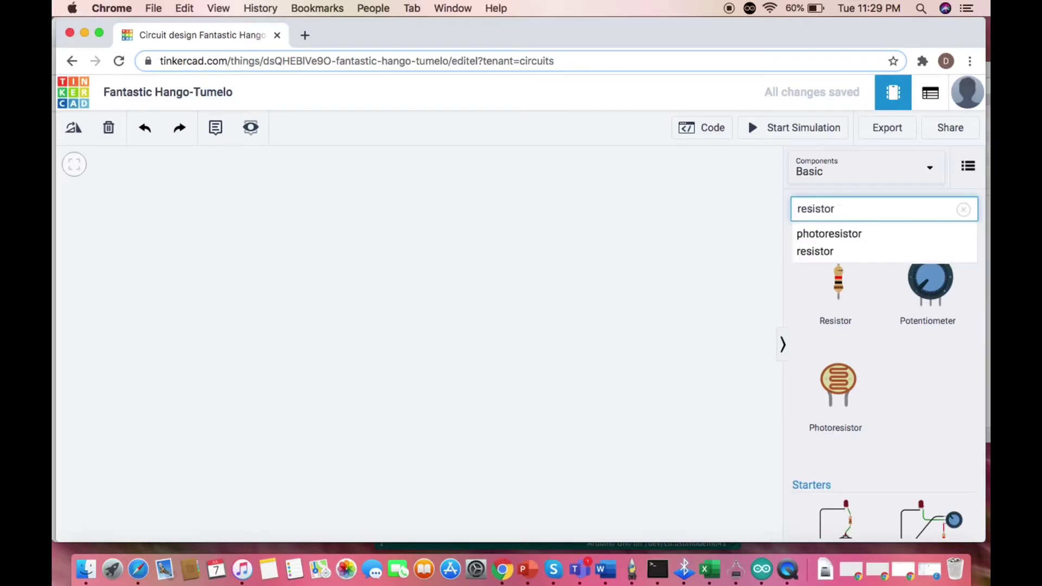
{"action": "left_click", "coordinate": [830, 256]}
{"action": "left_click_drag", "start_coordinate": [838, 279], "coordinate": [581, 172]}
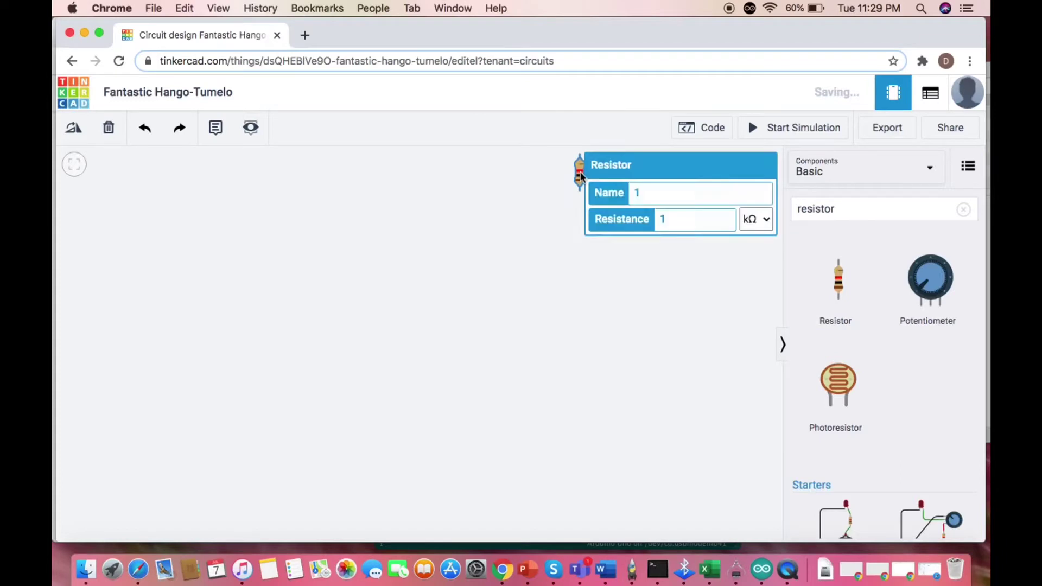
{"action": "left_click", "coordinate": [521, 188]}
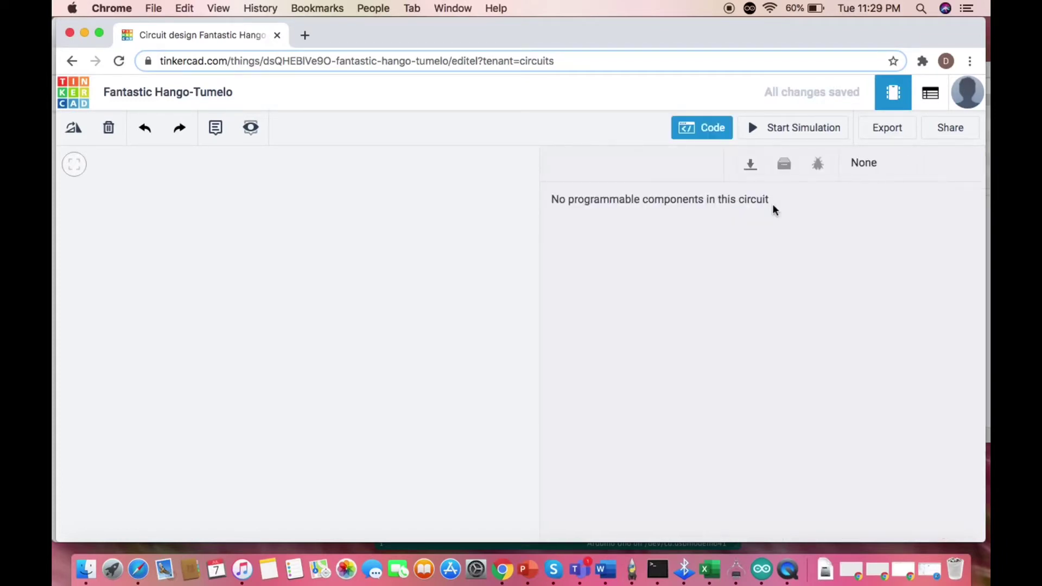
{"action": "left_click", "coordinate": [707, 126]}
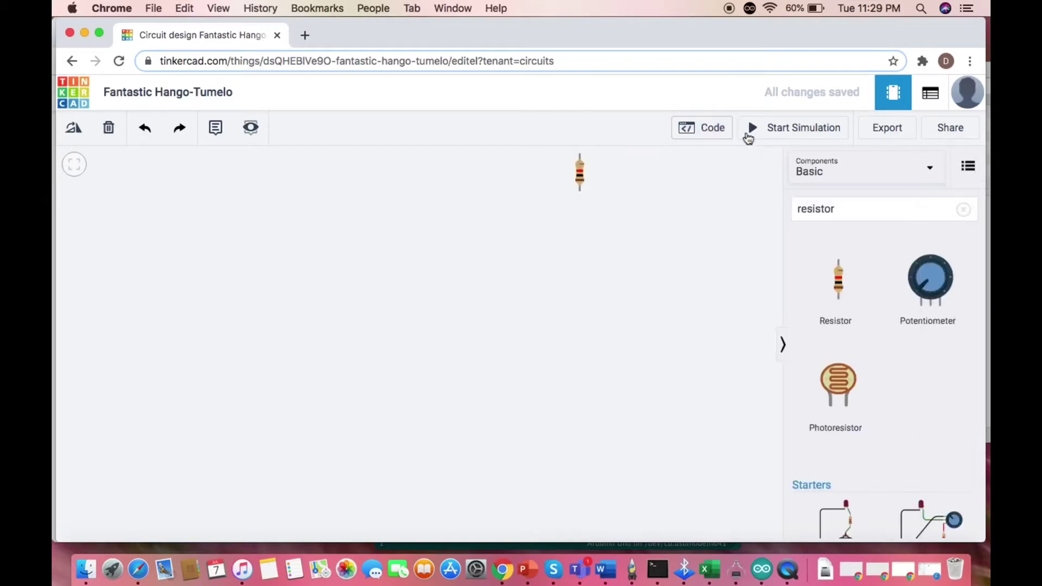
Clear the component search and place a red LED below the resistor
{"action": "double_click", "coordinate": [847, 209]}
{"action": "left_click_drag", "start_coordinate": [838, 210], "coordinate": [826, 207]}
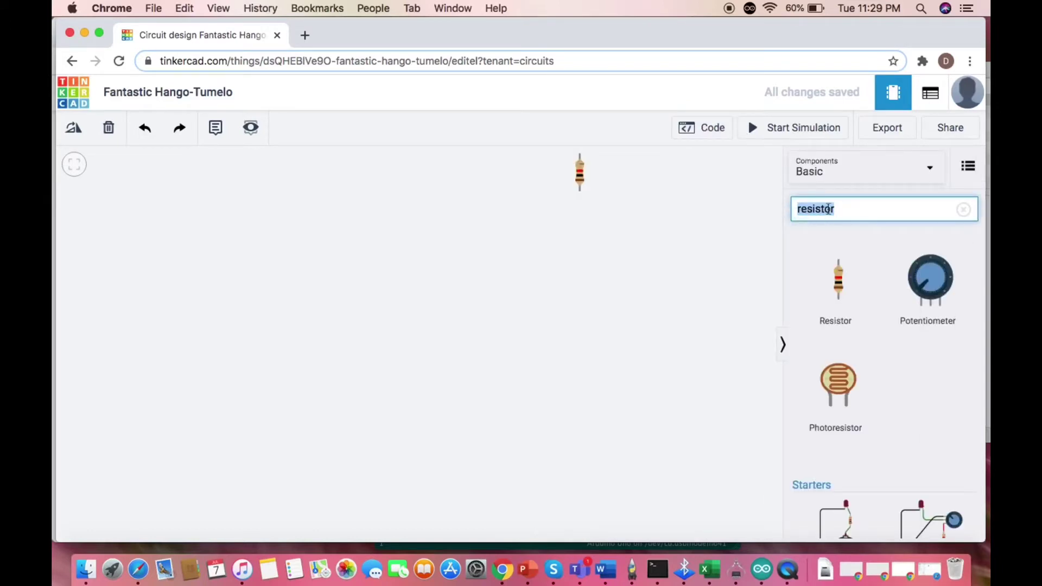
{"action": "key", "text": "BackSpace"}
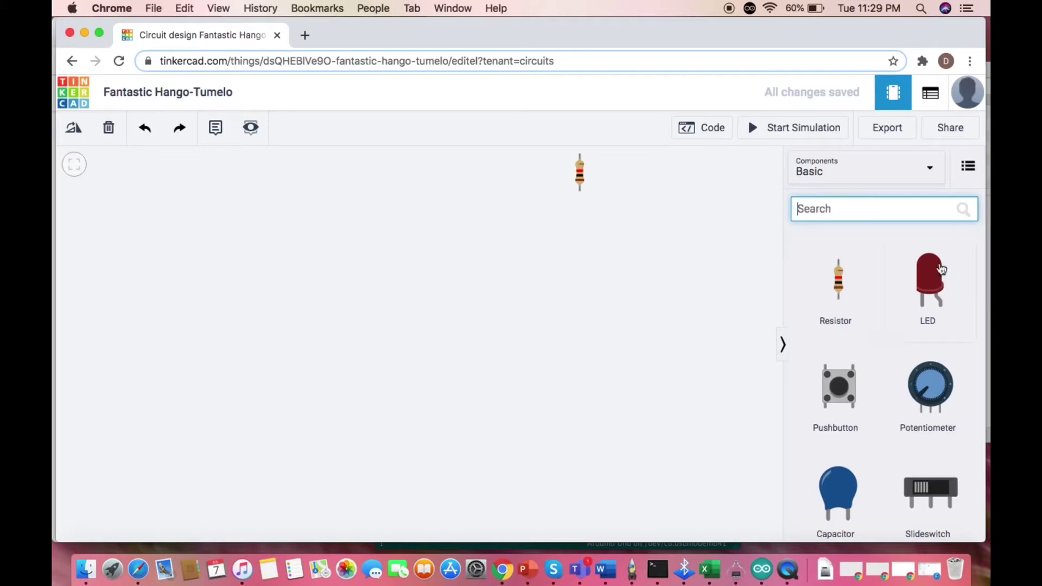
{"action": "left_click_drag", "start_coordinate": [940, 281], "coordinate": [552, 234]}
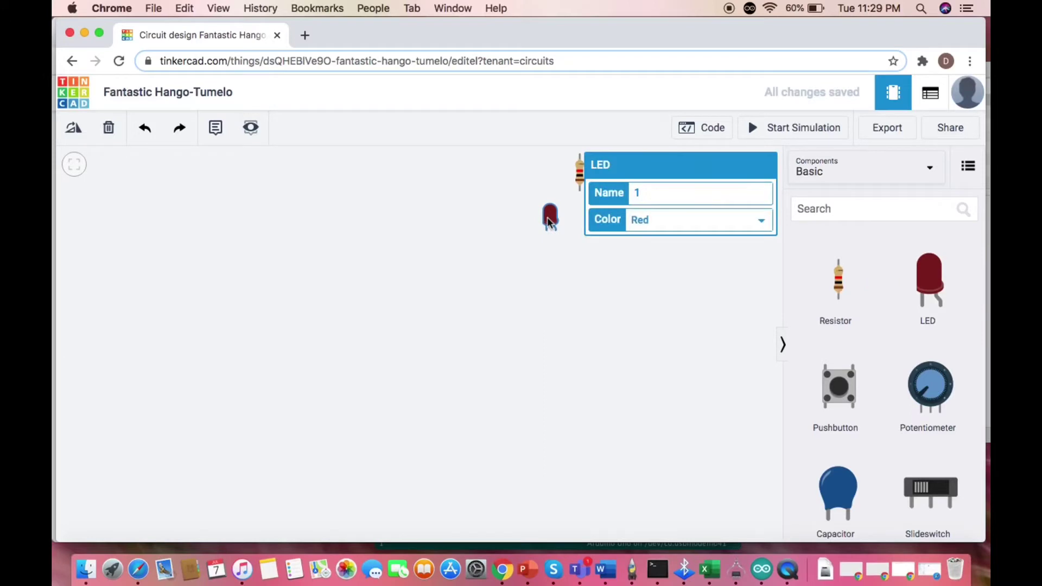
{"action": "left_click", "coordinate": [549, 259]}
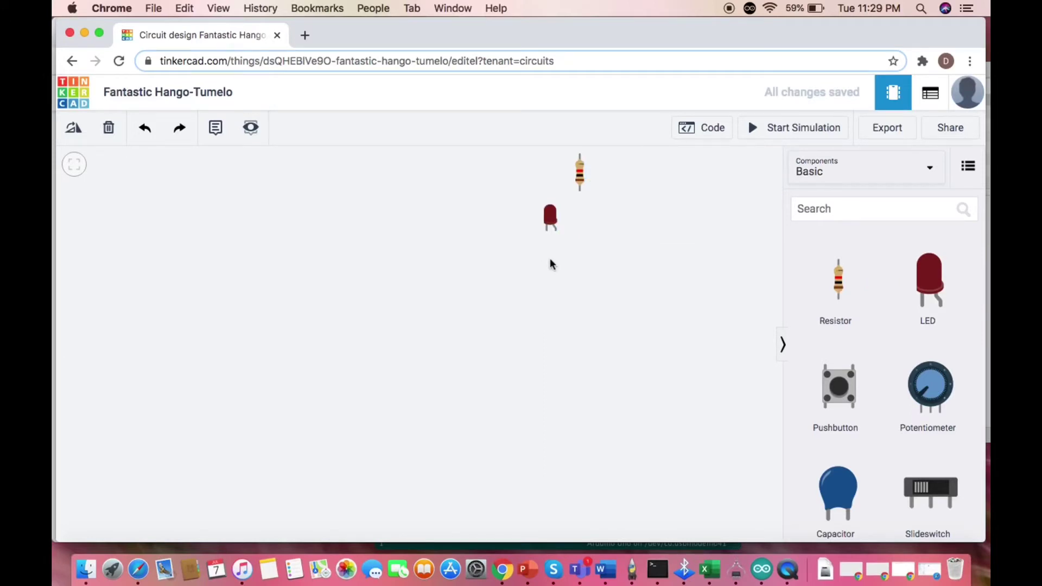
Paste two more copies of the red LED beside the first one
{"action": "key", "text": "super+v"}
{"action": "left_click", "coordinate": [511, 250]}
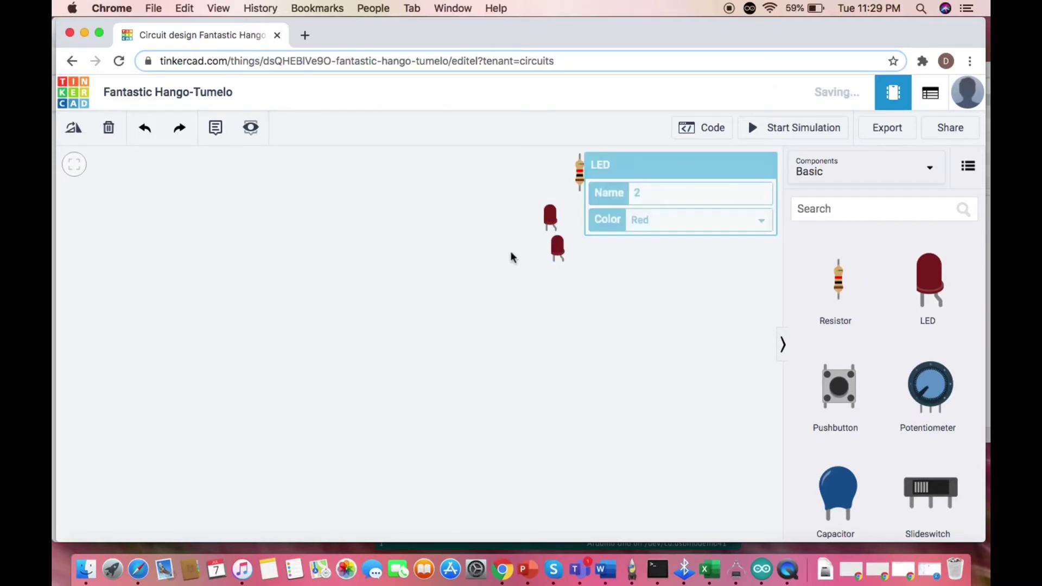
{"action": "key", "text": "super+v"}
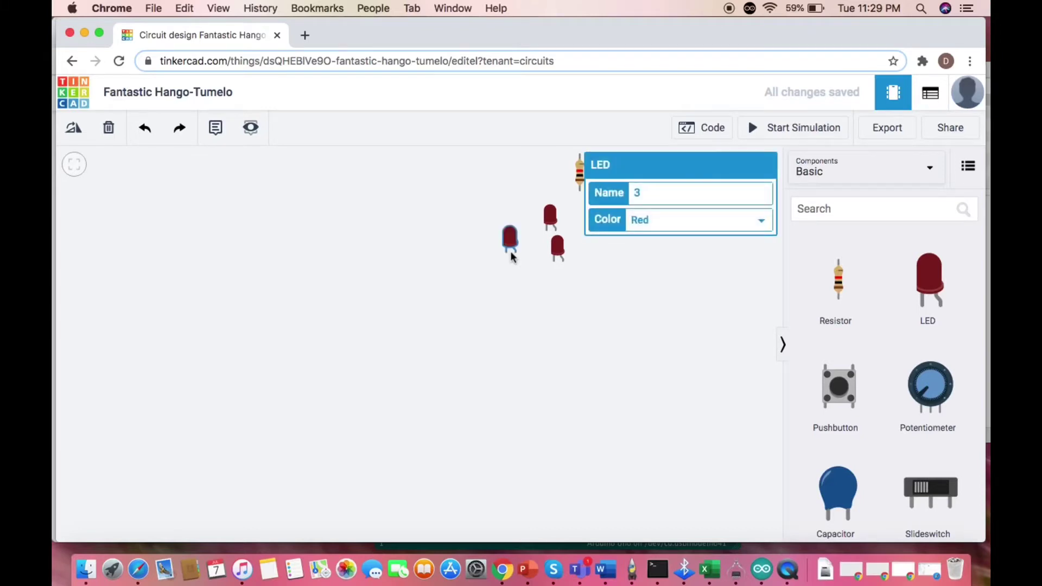
Set the leftmost LED's color to blue and the lowest LED's color to yellow
{"action": "left_click", "coordinate": [699, 223]}
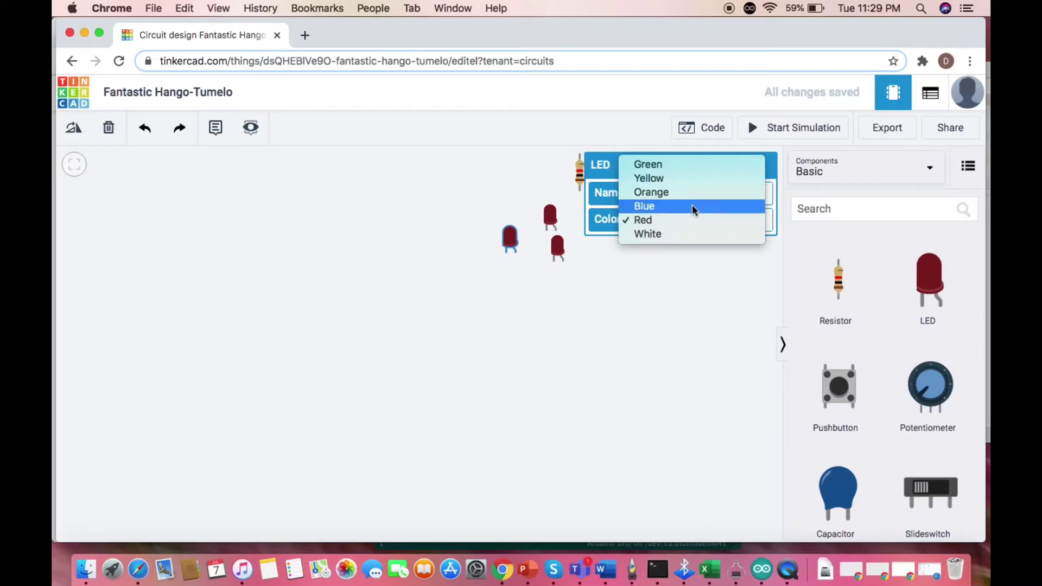
{"action": "left_click", "coordinate": [692, 205]}
{"action": "left_click", "coordinate": [557, 248]}
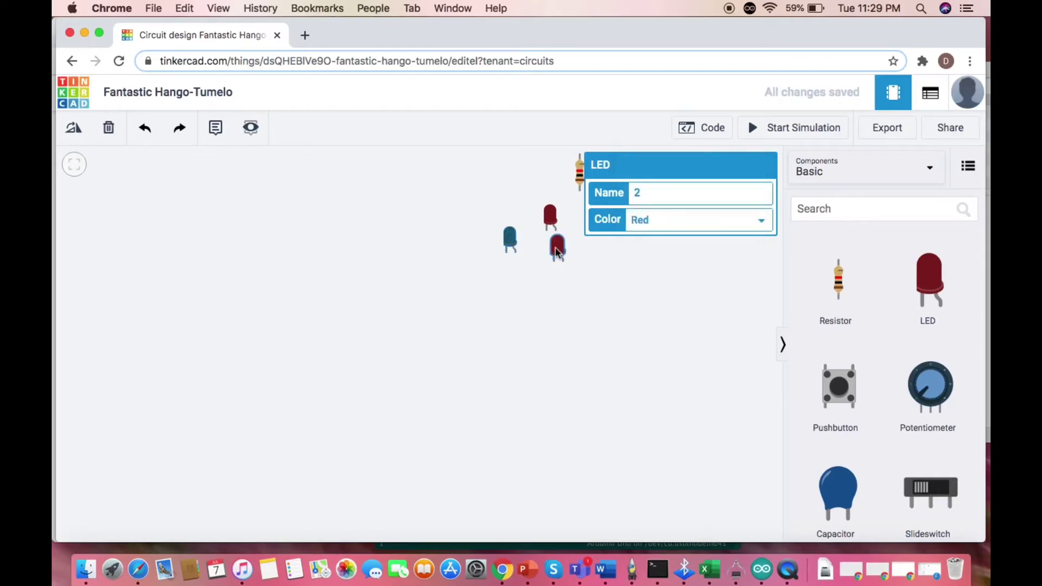
{"action": "left_click", "coordinate": [704, 220]}
{"action": "left_click", "coordinate": [688, 181]}
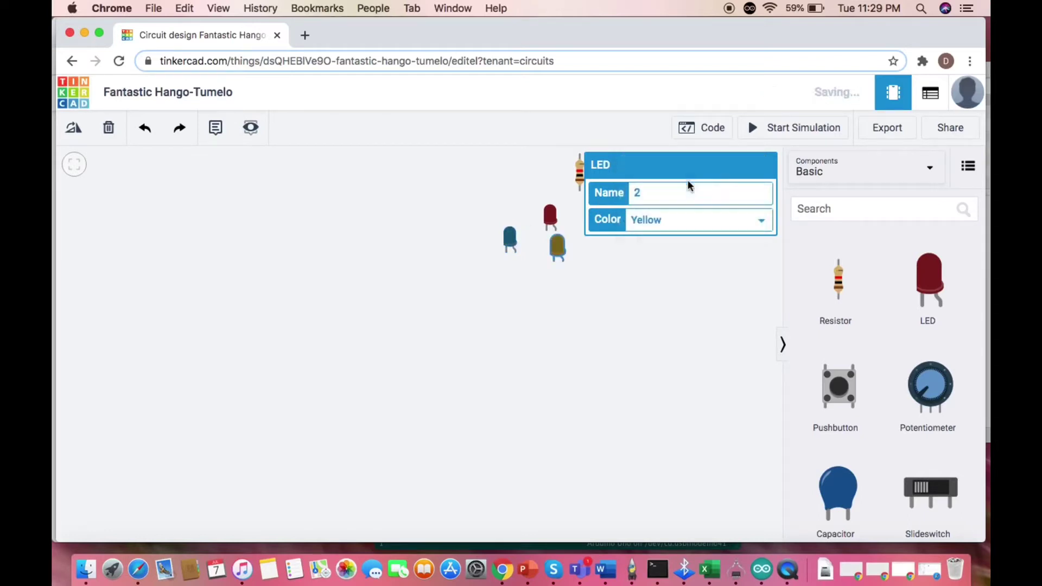
{"action": "left_click", "coordinate": [421, 219]}
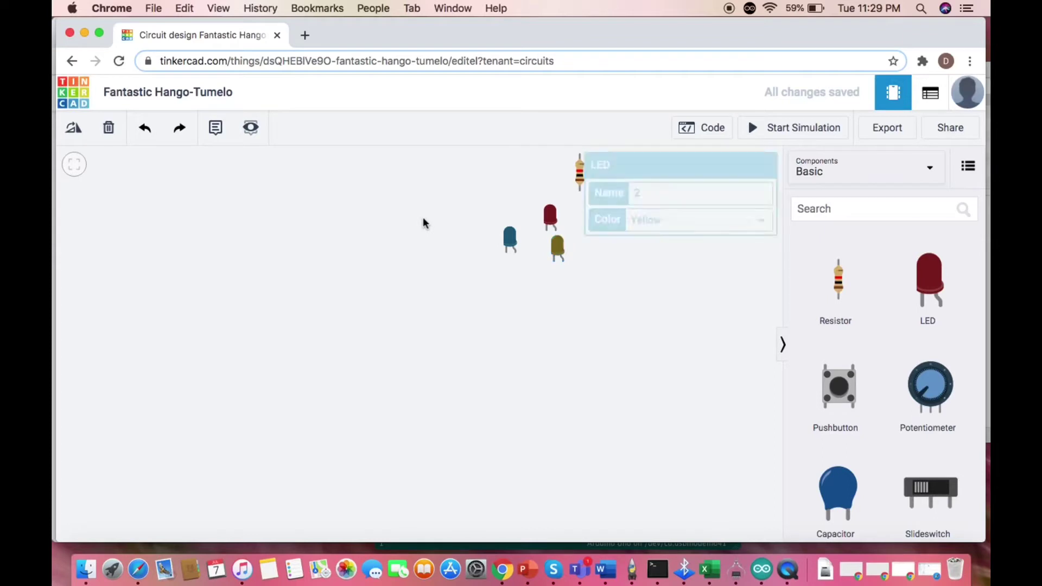
Search the components for "breadboard" and place a Breadboard Small on the workplane
{"action": "left_click", "coordinate": [873, 206]}
{"action": "type", "text": "br"}
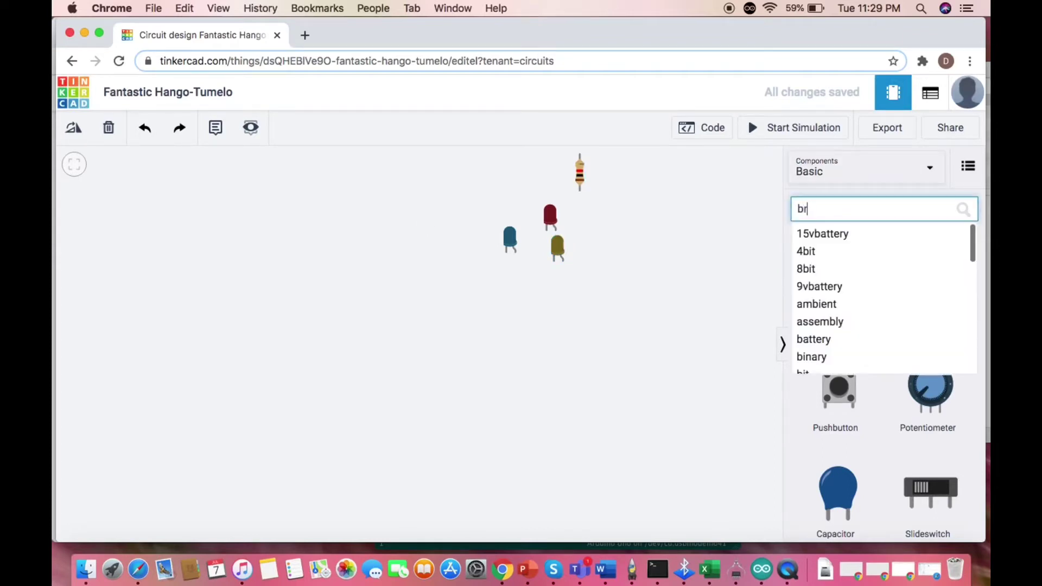
{"action": "type", "text": "ead"}
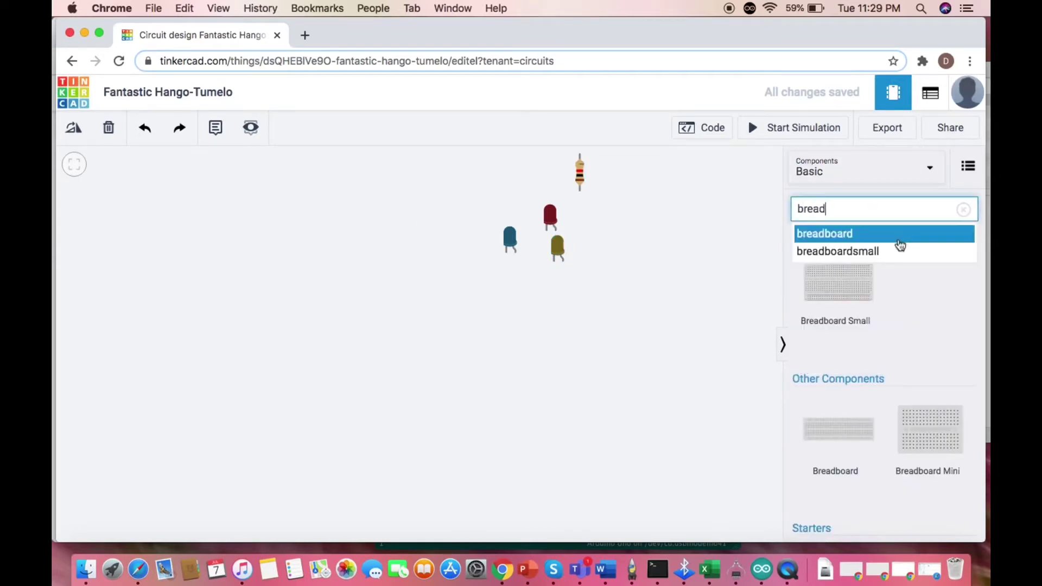
{"action": "left_click", "coordinate": [900, 242]}
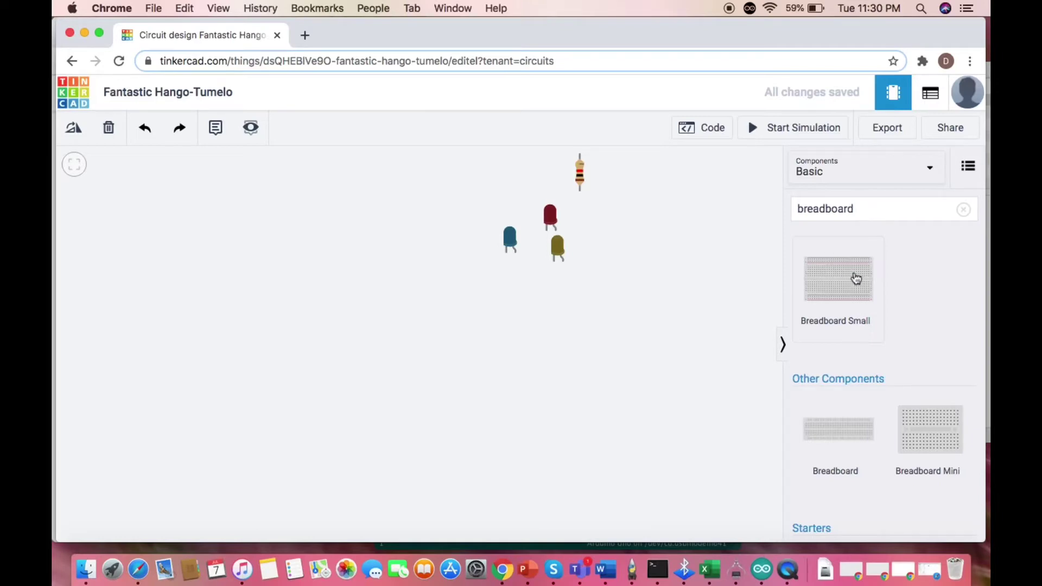
{"action": "left_click", "coordinate": [649, 321]}
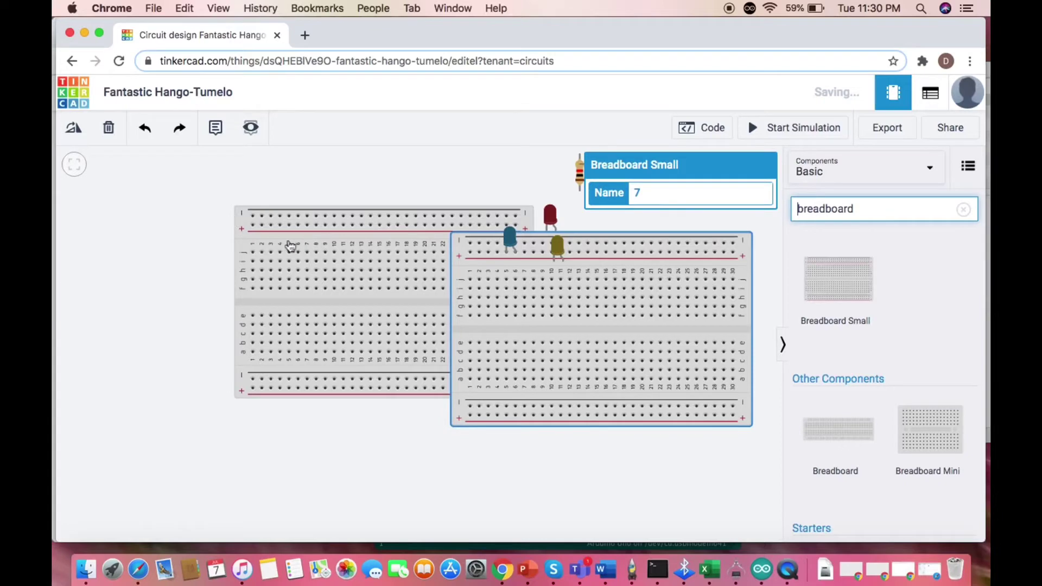
Delete the two surplus small breadboards, keeping only the rightmost one
{"action": "left_click", "coordinate": [242, 236]}
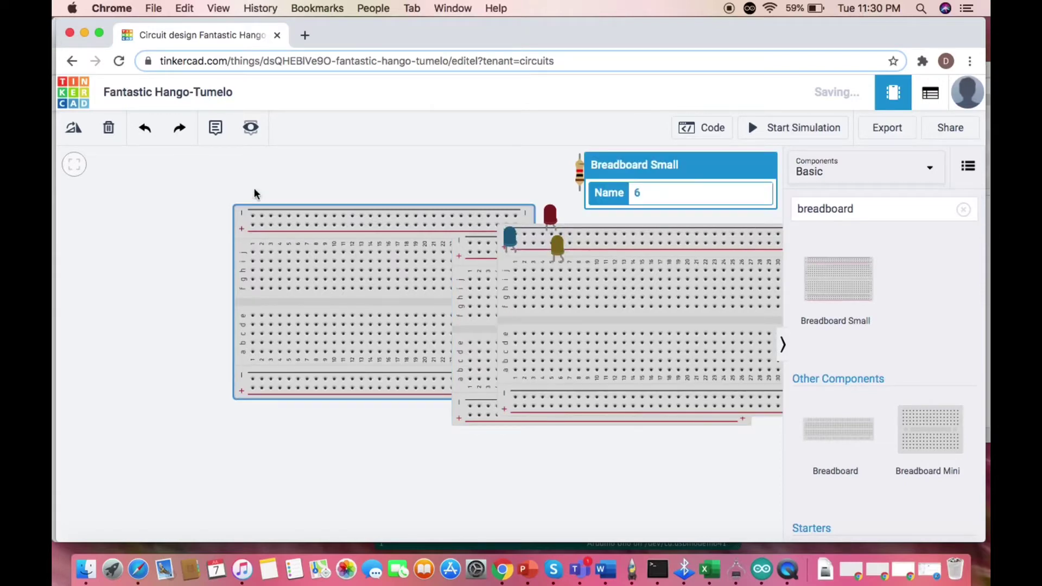
{"action": "left_click", "coordinate": [111, 131]}
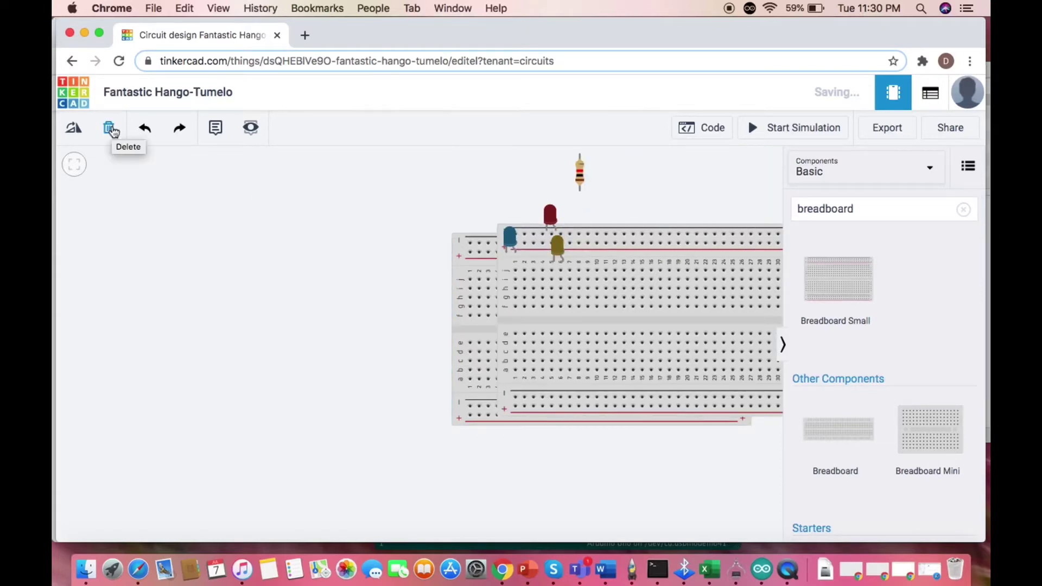
{"action": "left_click", "coordinate": [470, 263]}
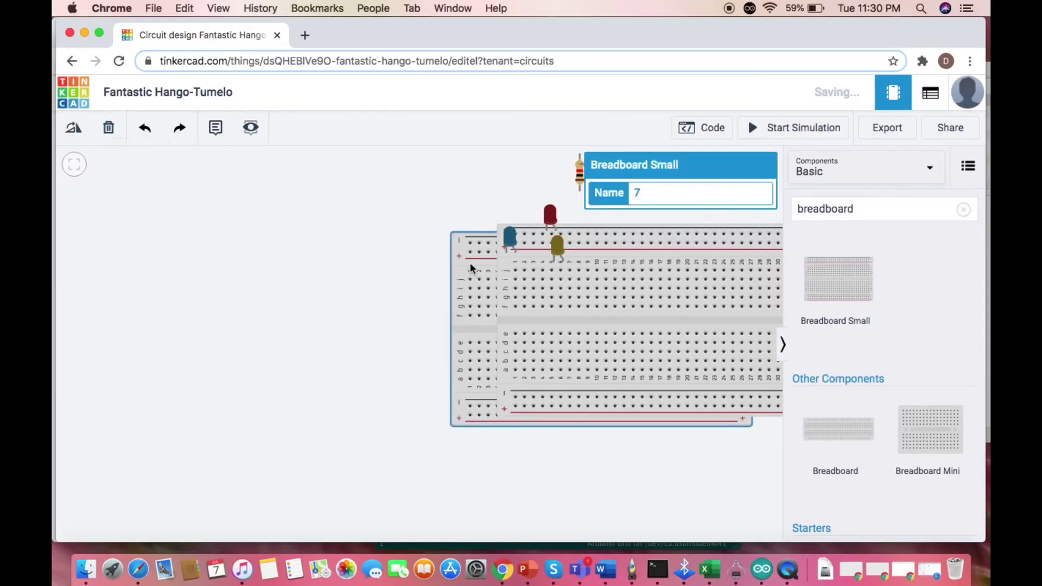
{"action": "left_click", "coordinate": [111, 130]}
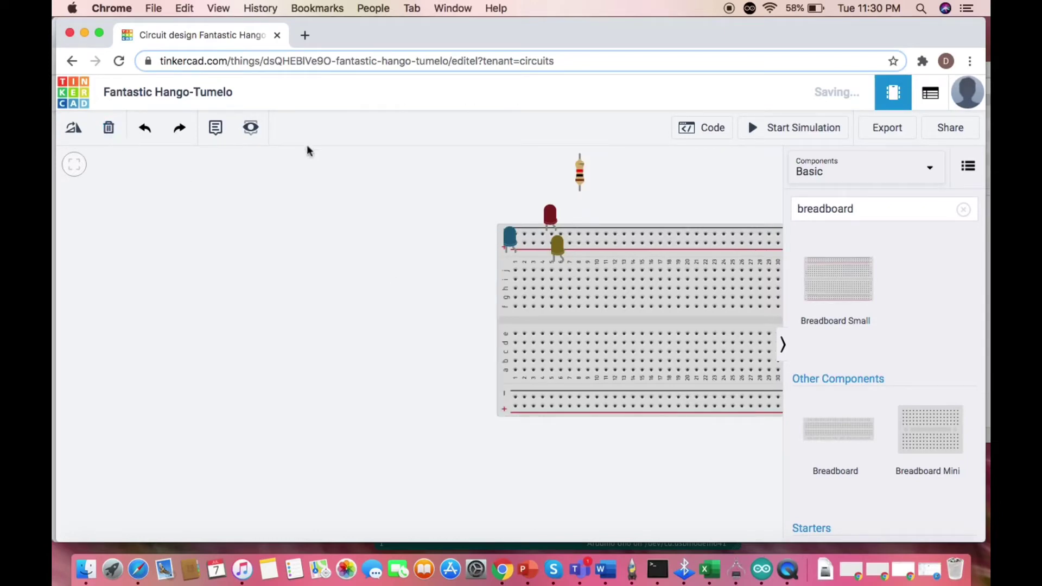
Search the components for "battery" and place a 9V Battery over the breadboard's lower edge
{"action": "double_click", "coordinate": [863, 211]}
{"action": "left_click", "coordinate": [771, 207]}
{"action": "double_click", "coordinate": [853, 211]}
{"action": "type", "text": "batt"}
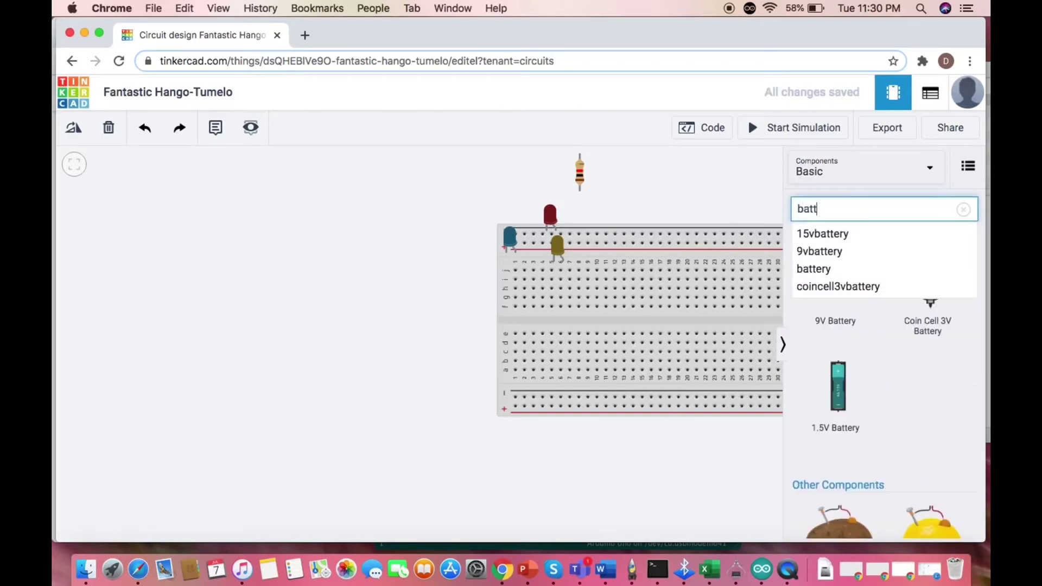
{"action": "left_click", "coordinate": [816, 270]}
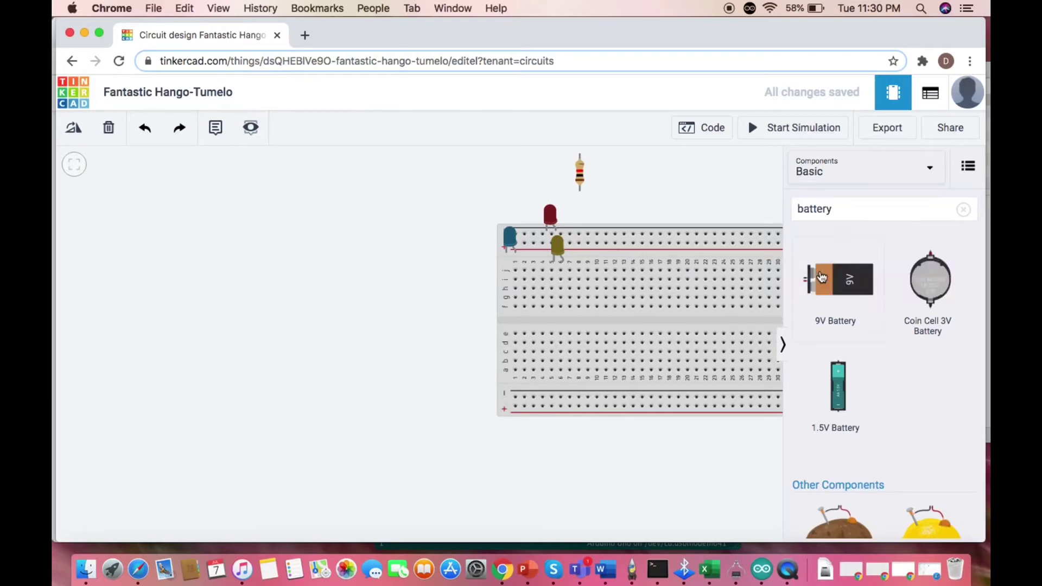
{"action": "left_click_drag", "start_coordinate": [847, 288], "coordinate": [523, 450]}
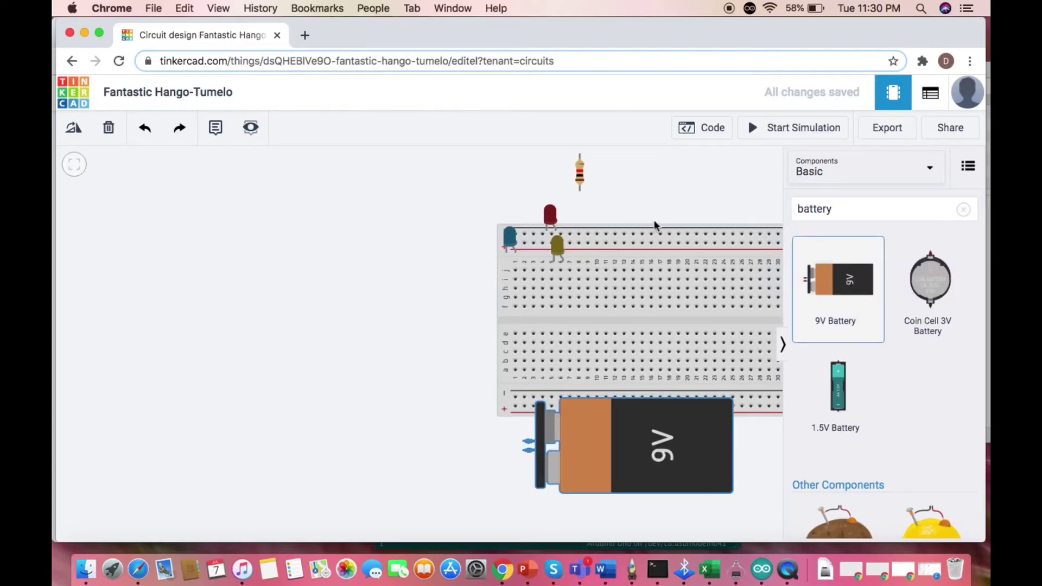
{"action": "left_click", "coordinate": [347, 281]}
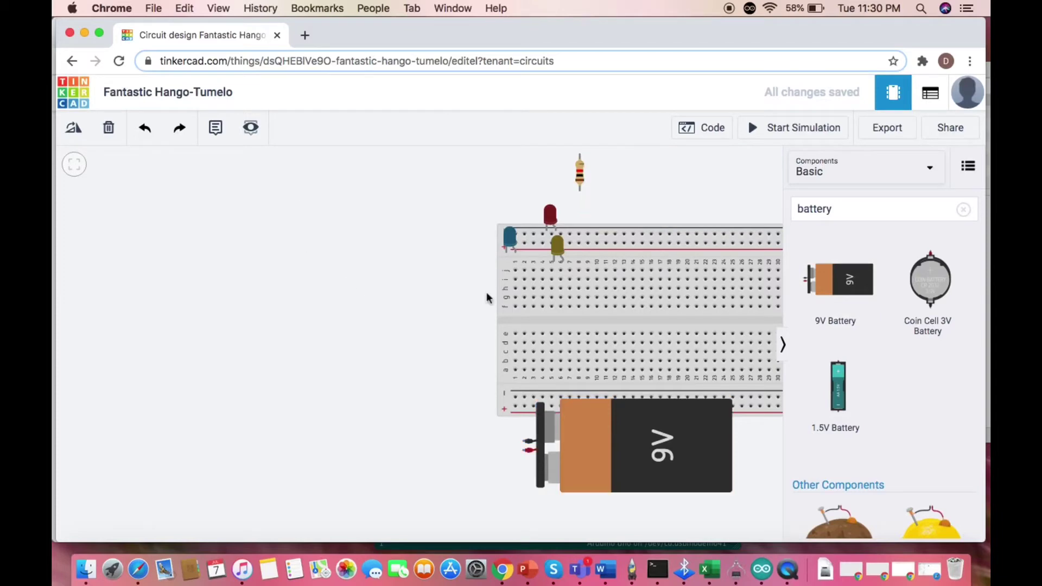
Move the breadboard left, clear of the other components, and position the 9V battery to its right
{"action": "left_click_drag", "start_coordinate": [499, 267], "coordinate": [211, 281]}
{"action": "left_click_drag", "start_coordinate": [678, 432], "coordinate": [723, 366]}
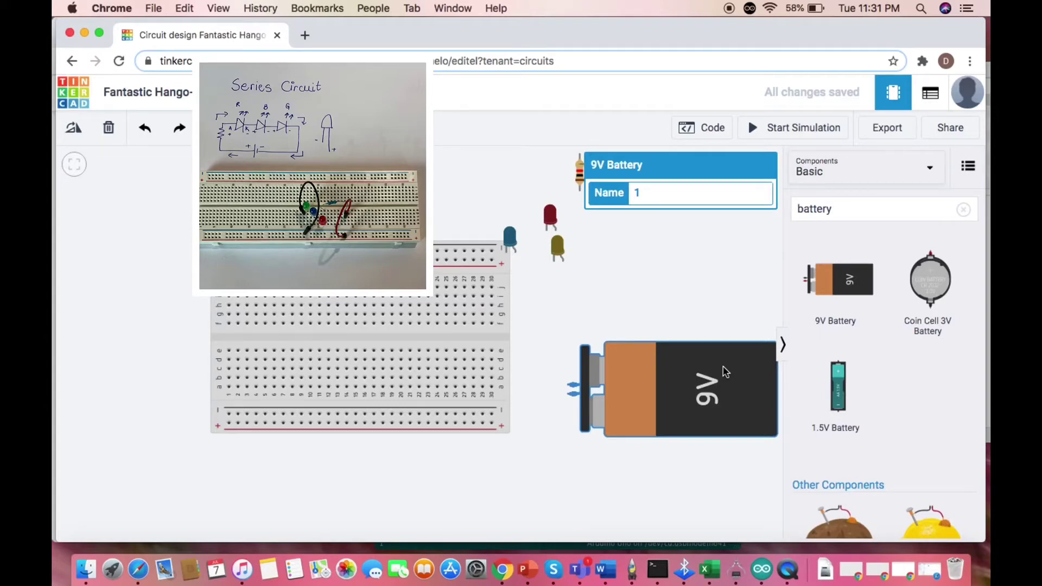
Rotate the resistor to horizontal and insert it in breadboard row f between columns 17 and 21
{"action": "left_click", "coordinate": [584, 173]}
{"action": "left_click_drag", "start_coordinate": [584, 173], "coordinate": [591, 270]}
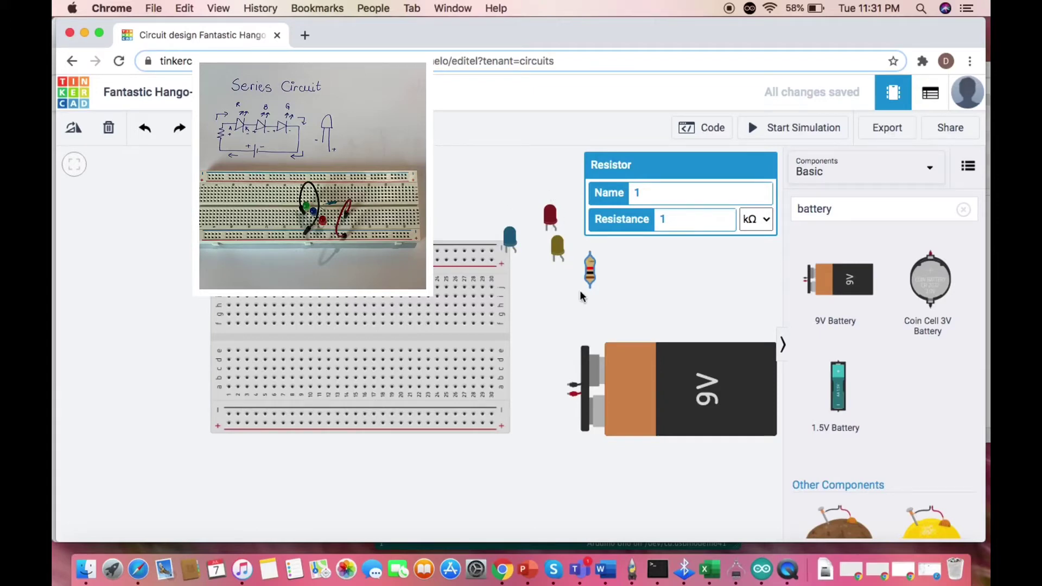
{"action": "left_click", "coordinate": [76, 135]}
{"action": "left_click", "coordinate": [76, 135]}
{"action": "left_click", "coordinate": [75, 135]}
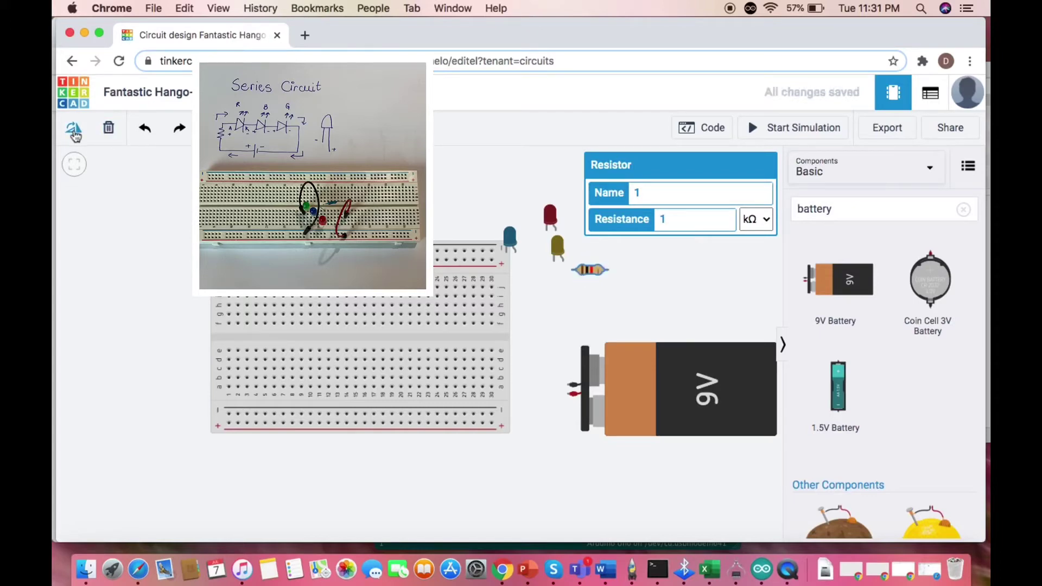
{"action": "left_click_drag", "start_coordinate": [594, 274], "coordinate": [389, 326]}
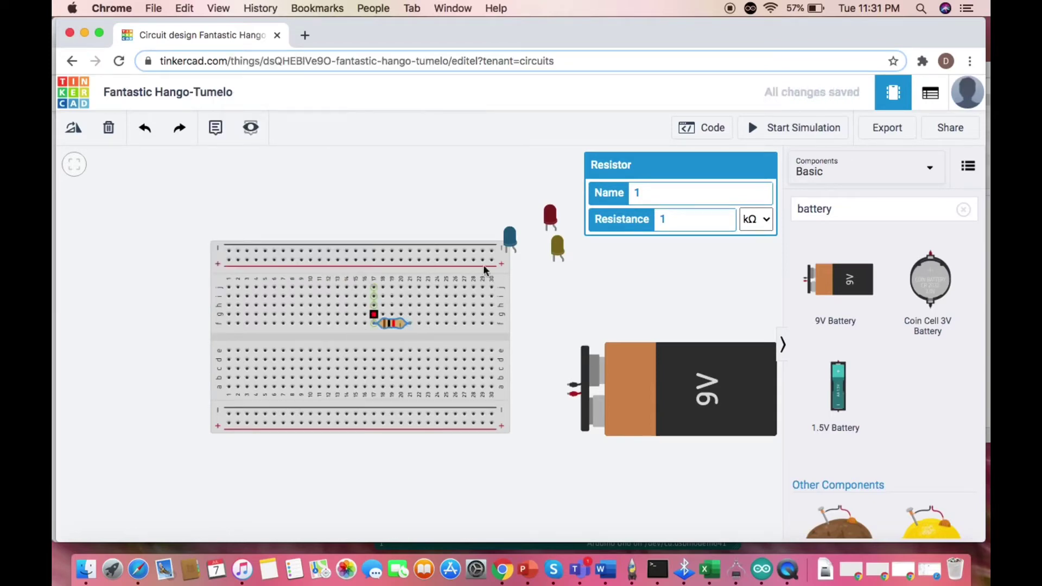
Insert the blue LED in row j across columns 16 and 17, and the red LED in row h across columns 15 and 16
{"action": "left_click_drag", "start_coordinate": [510, 237], "coordinate": [367, 272]}
{"action": "left_click", "coordinate": [544, 298]}
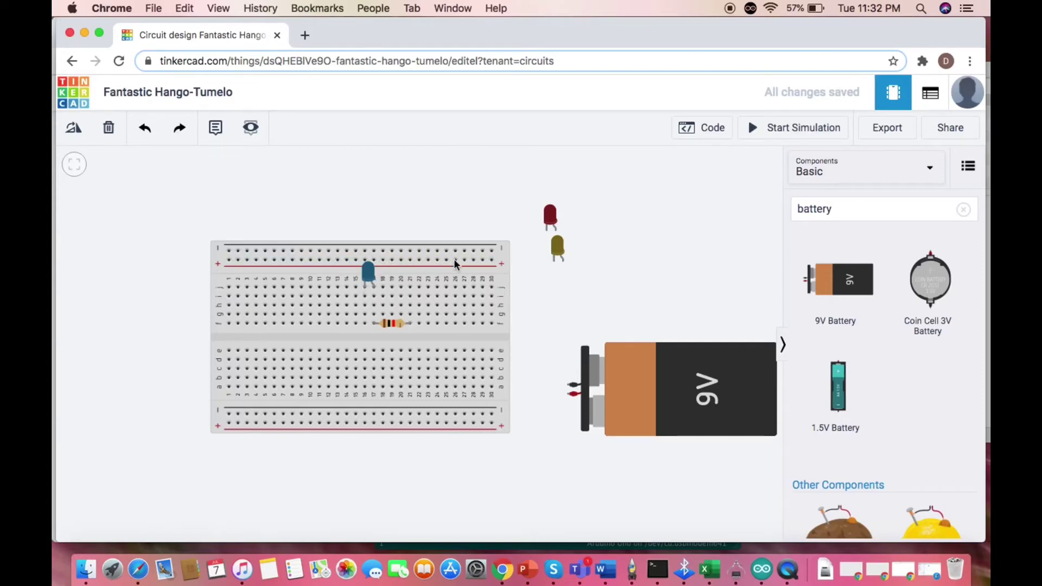
{"action": "left_click", "coordinate": [548, 217]}
{"action": "left_click_drag", "start_coordinate": [428, 266], "coordinate": [429, 265]}
{"action": "left_click_drag", "start_coordinate": [388, 302], "coordinate": [356, 293]}
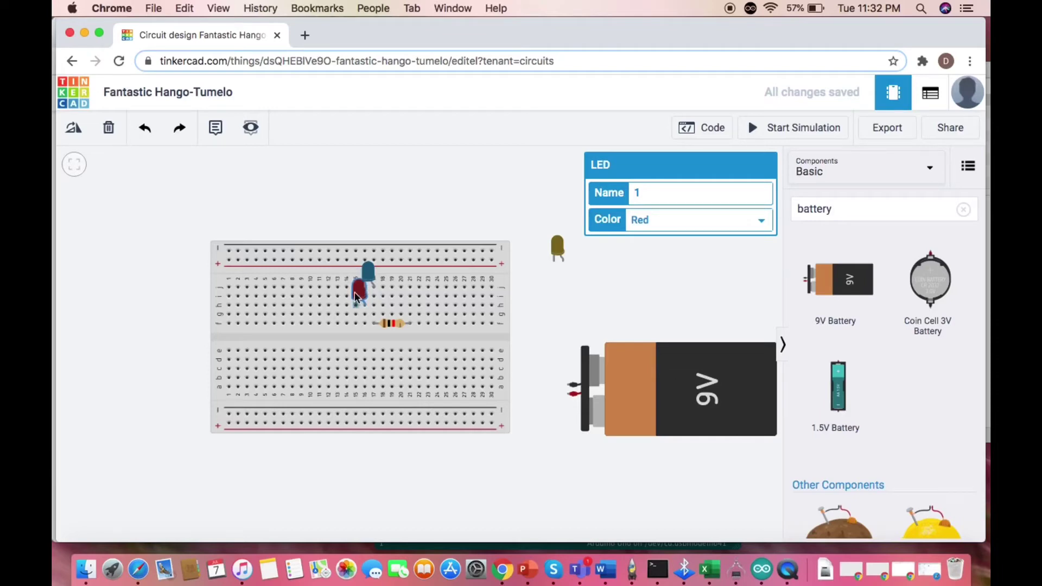
{"action": "left_click_drag", "start_coordinate": [356, 297], "coordinate": [358, 296]}
Insert the yellow LED in breadboard row f across columns 14 and 15
{"action": "left_click", "coordinate": [558, 246]}
{"action": "left_click_drag", "start_coordinate": [345, 313], "coordinate": [349, 320]}
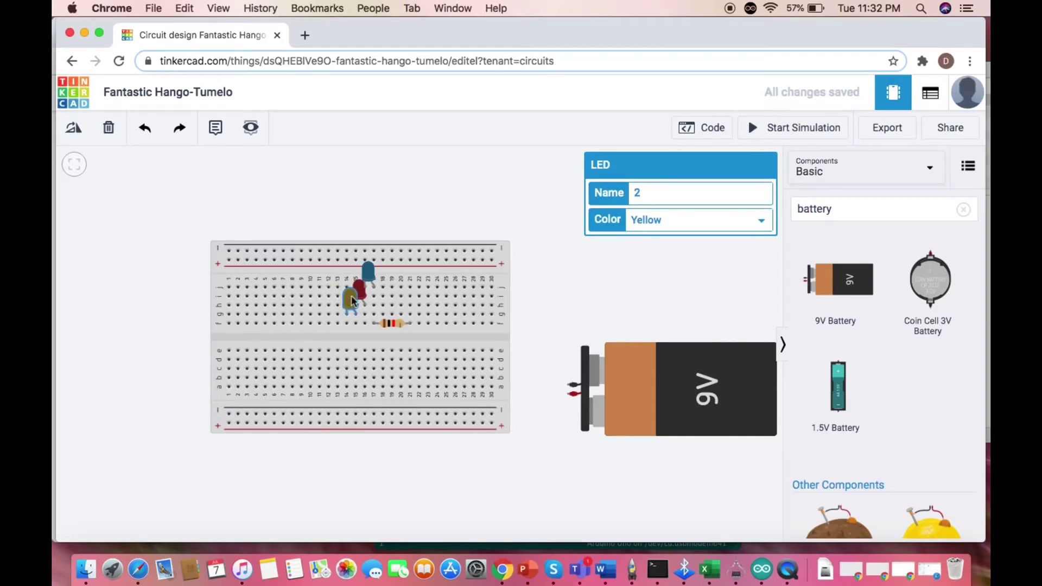
{"action": "left_click_drag", "start_coordinate": [351, 306], "coordinate": [349, 308]}
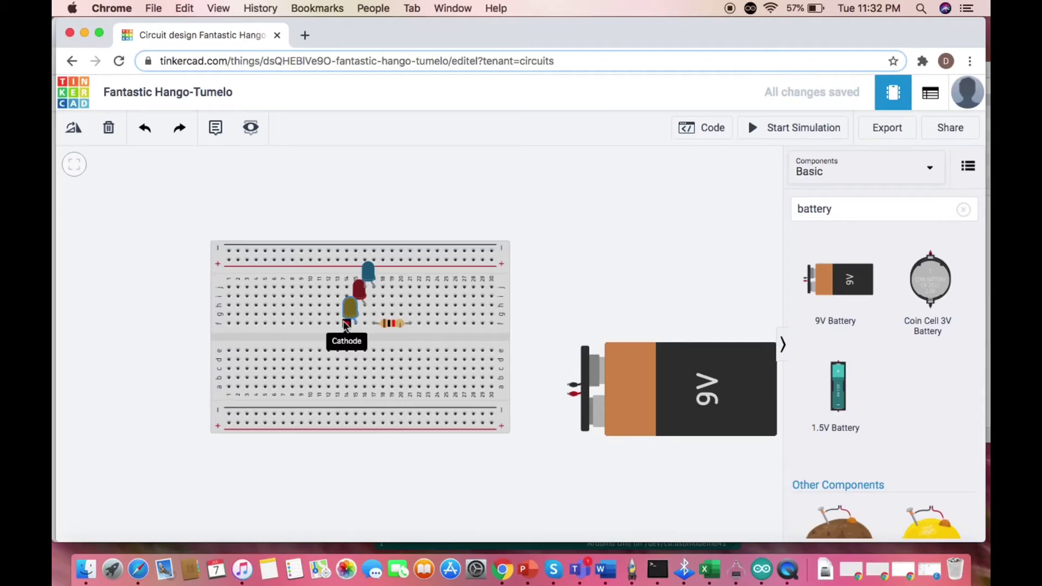
Wire hole j14 beside the yellow LED's cathode to the upper negative rail, and hole g21 at the resistor's end to the upper positive rail
{"action": "left_click", "coordinate": [345, 326]}
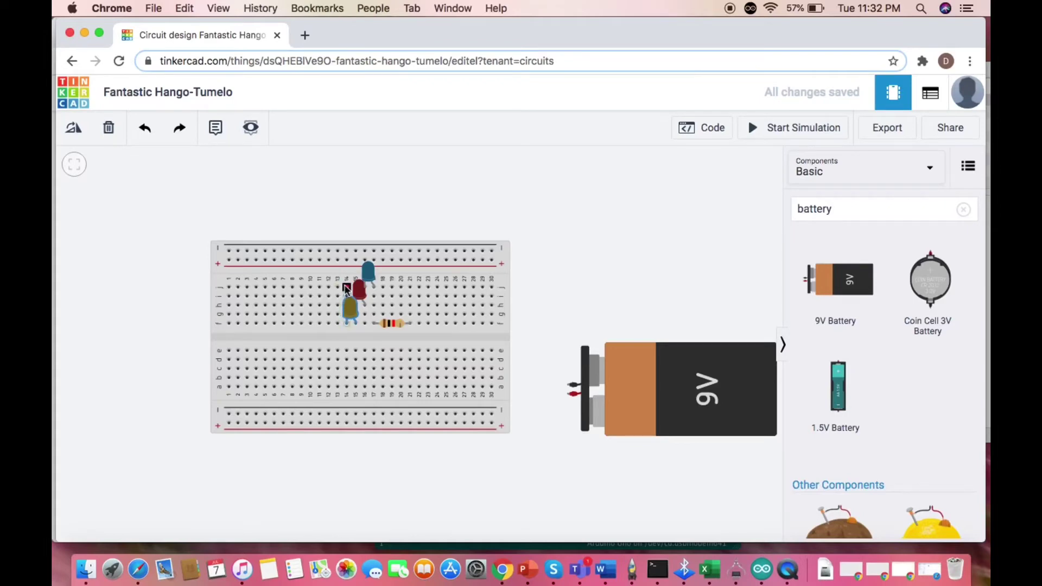
{"action": "left_click", "coordinate": [345, 288]}
{"action": "left_click", "coordinate": [345, 286]}
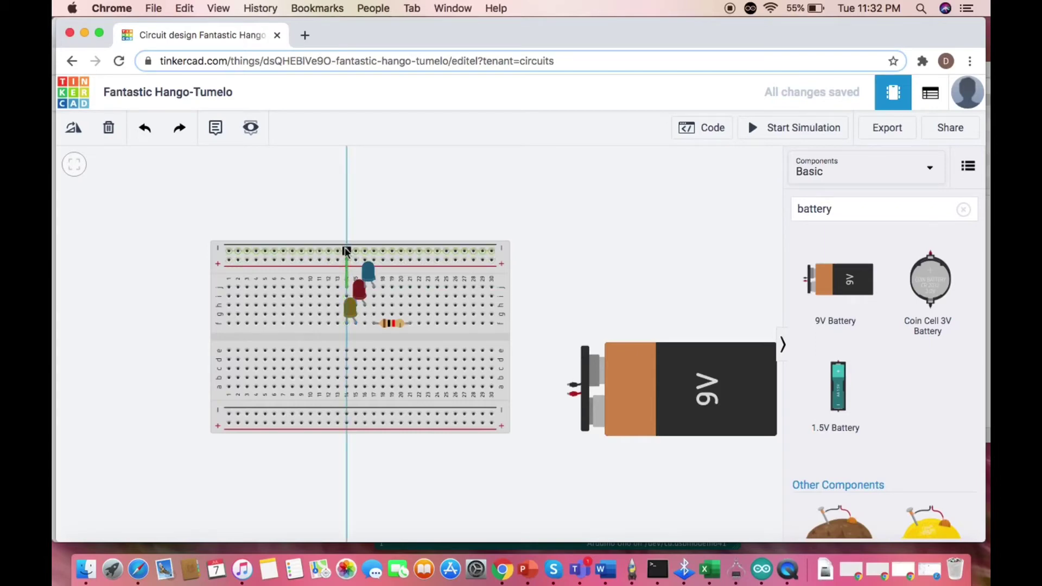
{"action": "left_click", "coordinate": [346, 251]}
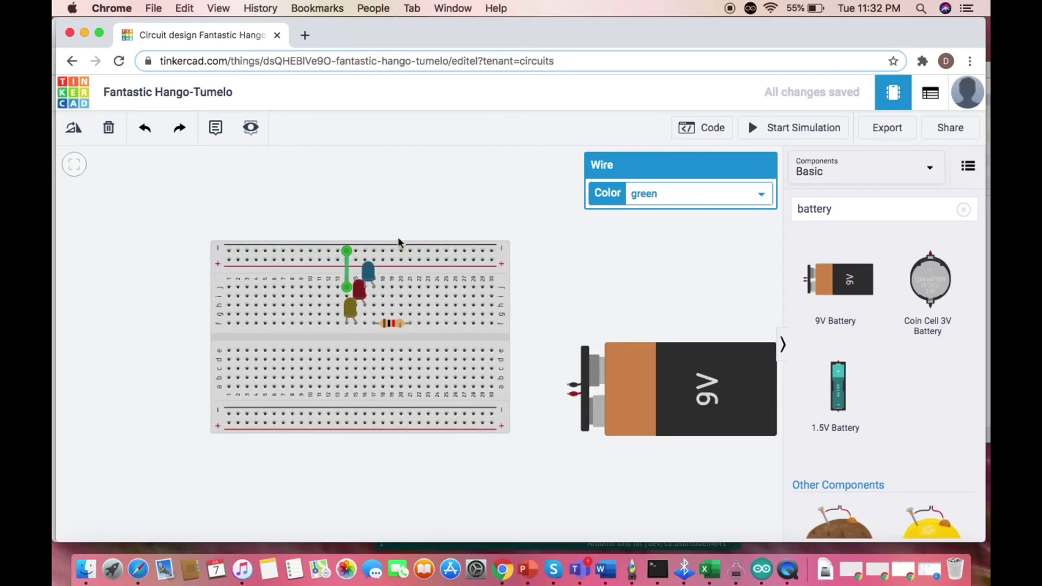
{"action": "left_click", "coordinate": [411, 317]}
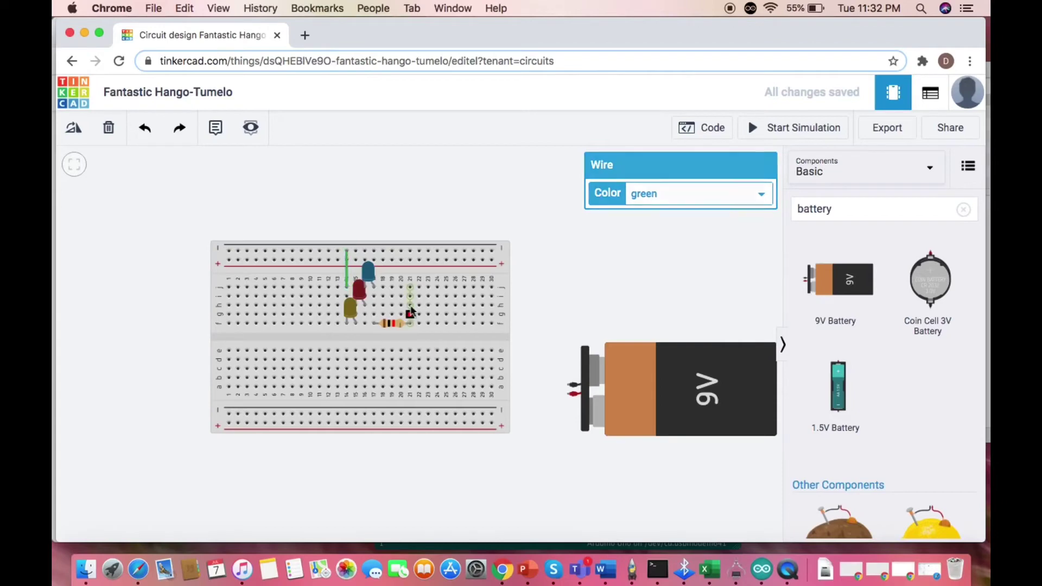
{"action": "left_click", "coordinate": [410, 260]}
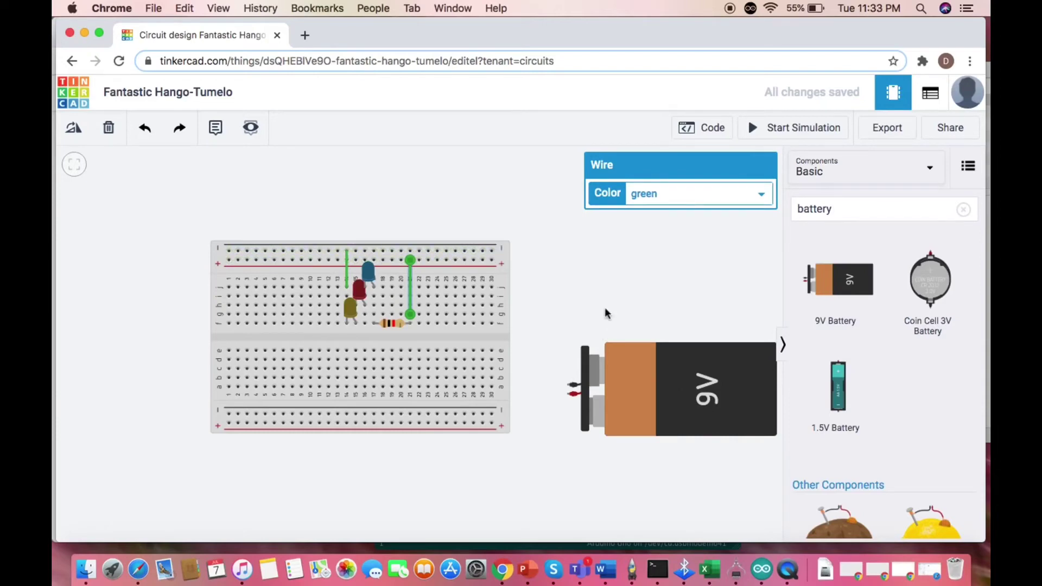
Wire the upper negative and positive rails to the matching 9V battery terminals and start the simulation
{"action": "left_click", "coordinate": [492, 252]}
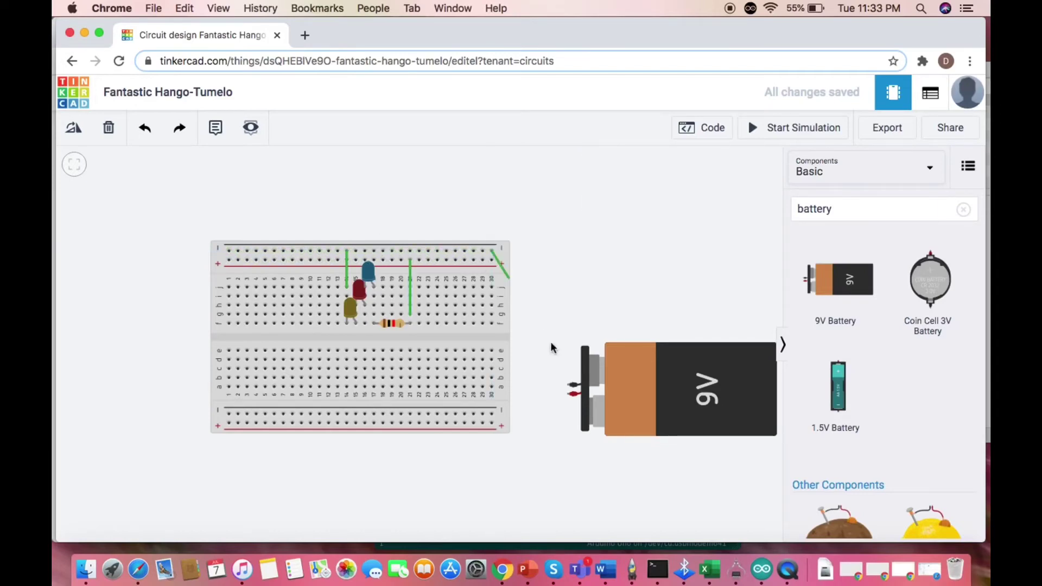
{"action": "left_click", "coordinate": [569, 387]}
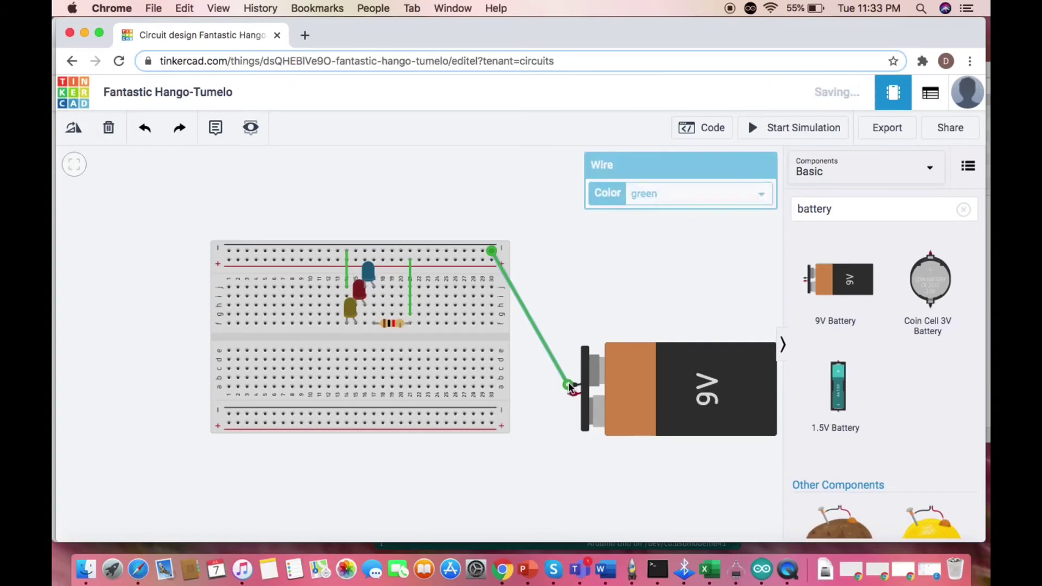
{"action": "left_click", "coordinate": [491, 261]}
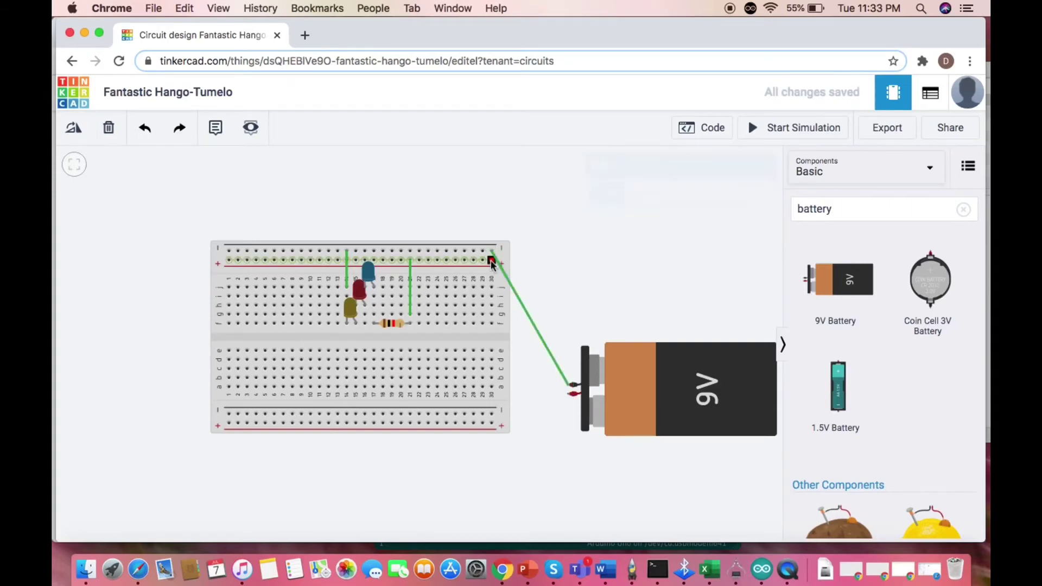
{"action": "left_click", "coordinate": [568, 394]}
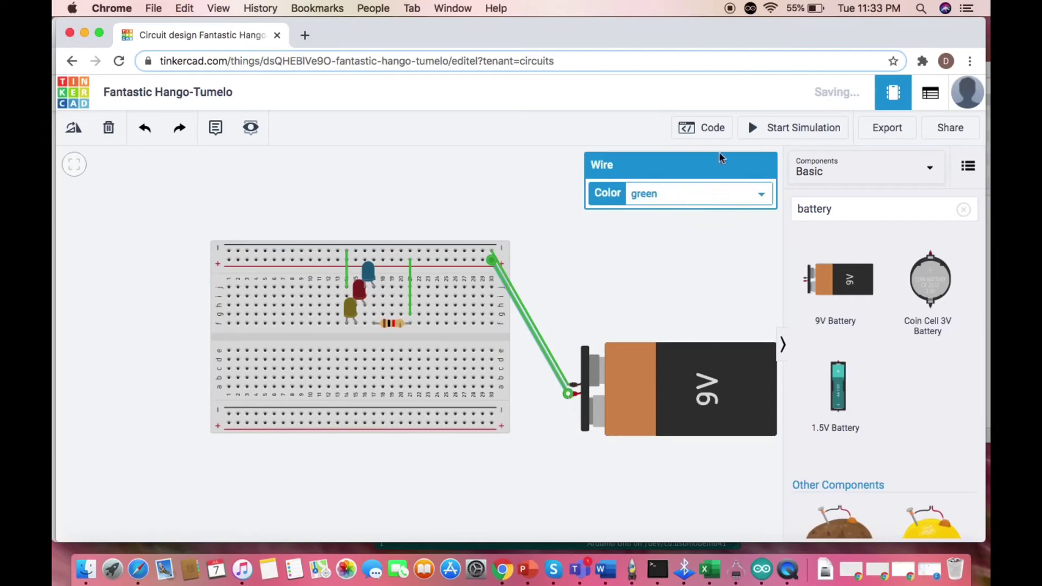
{"action": "left_click", "coordinate": [793, 130]}
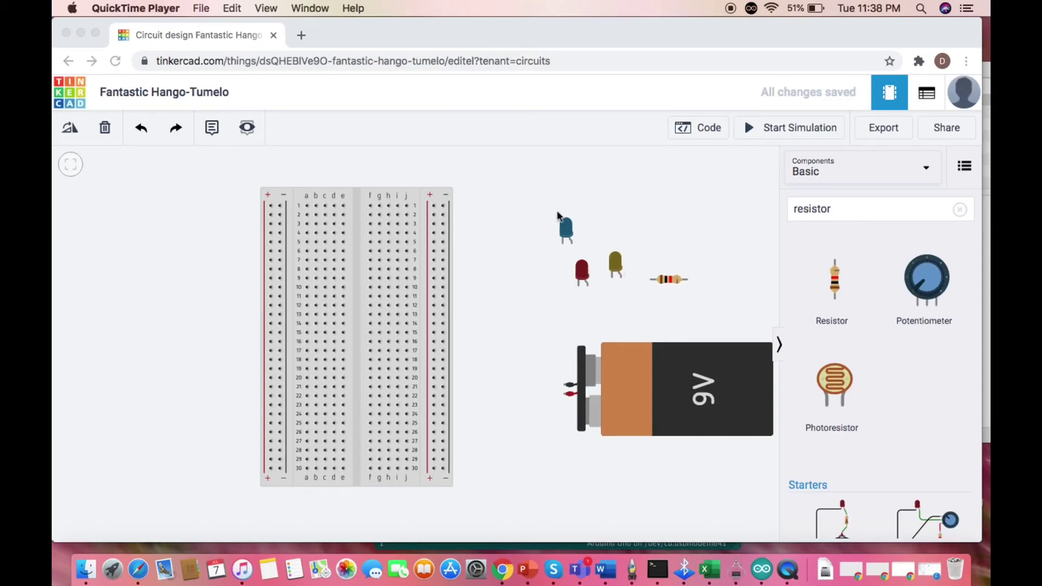
Add two more resistors to the empty area above the 9V battery
{"action": "left_click", "coordinate": [834, 284]}
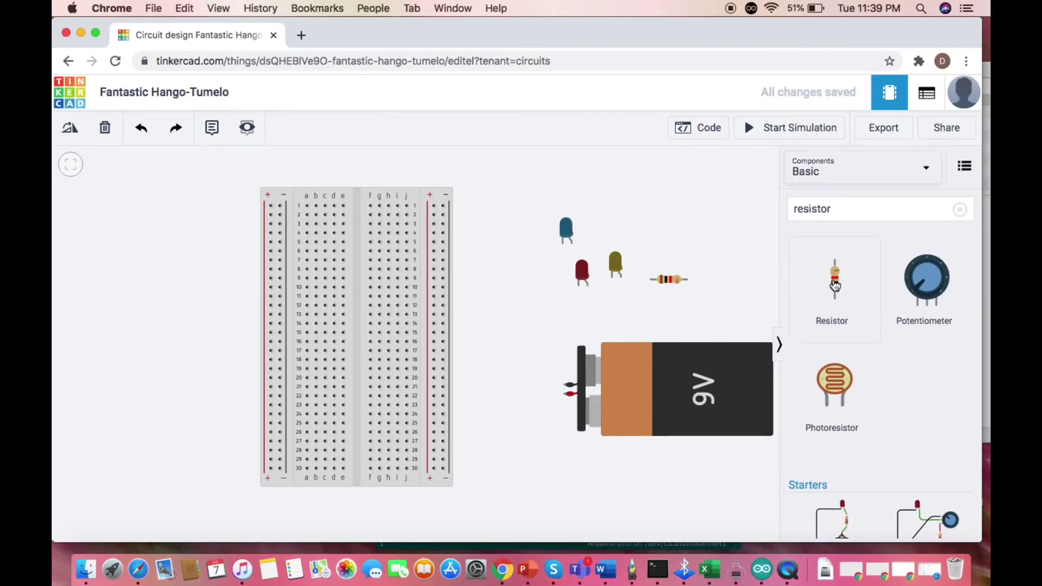
{"action": "left_click_drag", "start_coordinate": [835, 286], "coordinate": [702, 211]}
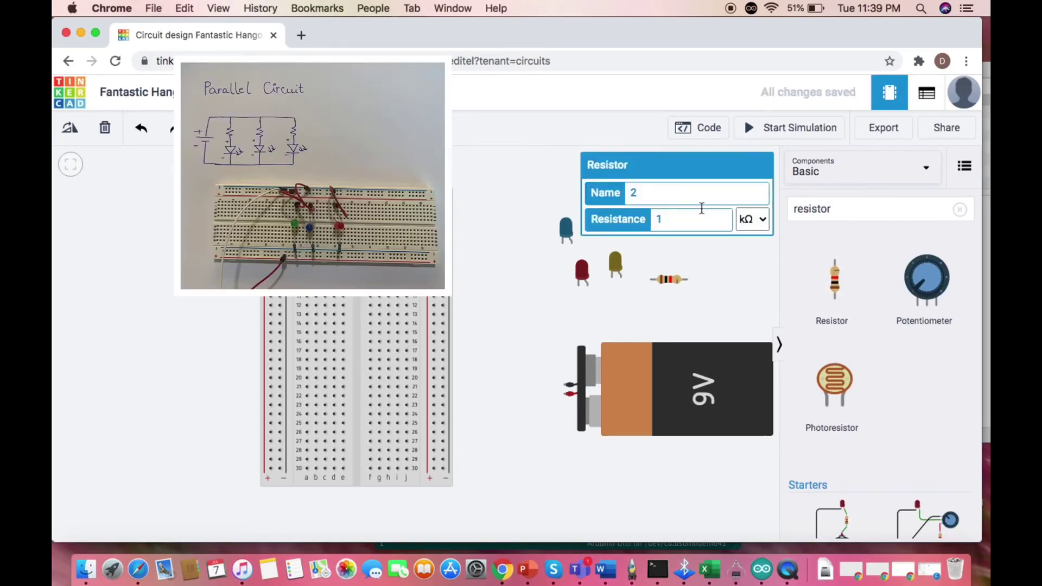
{"action": "left_click", "coordinate": [760, 269]}
{"action": "left_click_drag", "start_coordinate": [835, 289], "coordinate": [725, 253]}
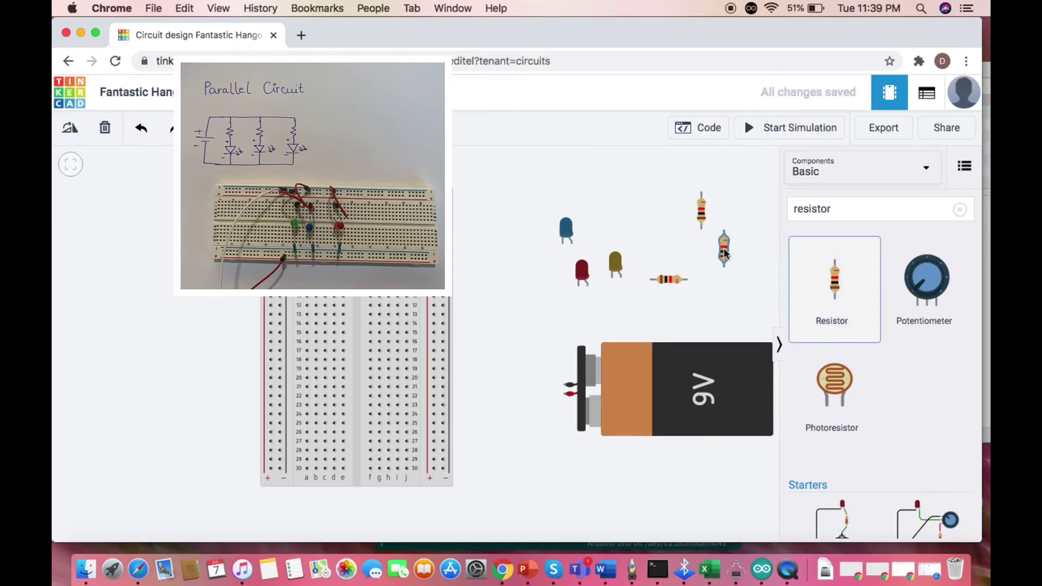
{"action": "left_click", "coordinate": [756, 298]}
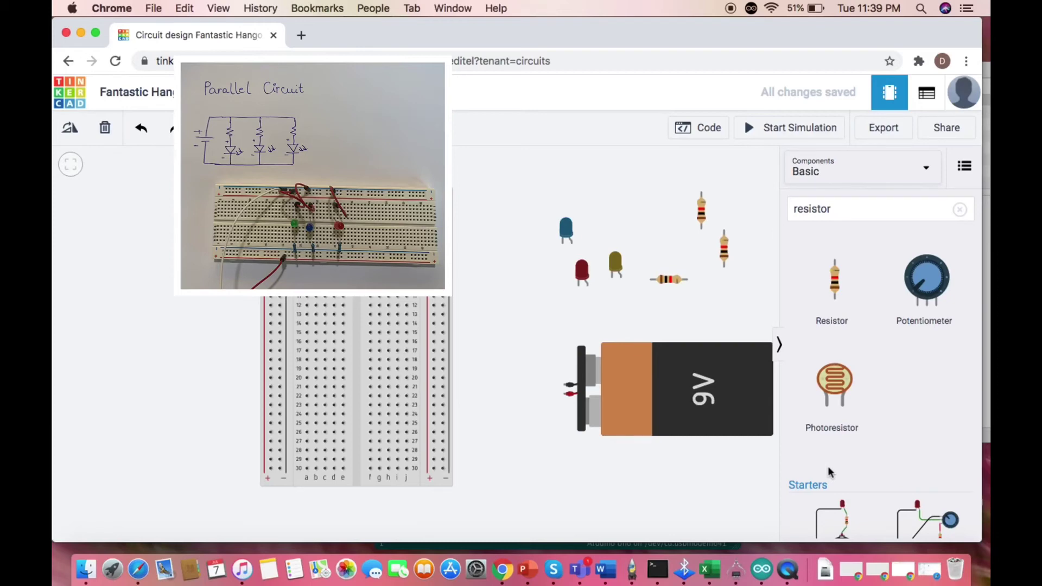
Insert the horizontal resistor in breadboard row 10 between column i and the adjacent positive rail
{"action": "left_click", "coordinate": [704, 213]}
{"action": "left_click", "coordinate": [540, 190]}
{"action": "left_click", "coordinate": [670, 280]}
{"action": "left_click_drag", "start_coordinate": [670, 280], "coordinate": [429, 266]}
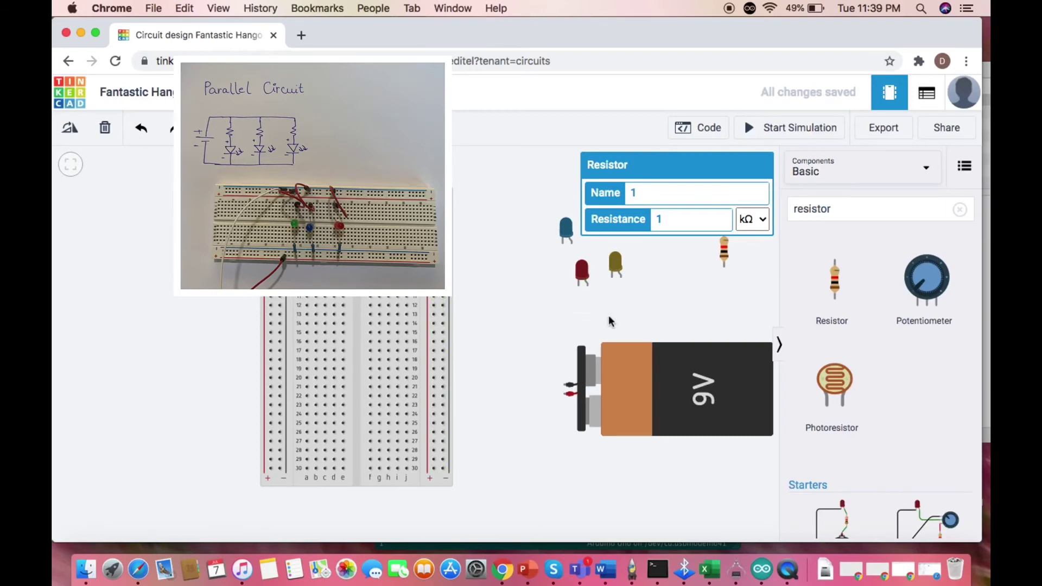
Rotate the red LED to horizontal, insert it in column g across rows 10 and 11, and wire h11 to the negative rail
{"action": "left_click", "coordinate": [582, 270]}
{"action": "left_click_drag", "start_coordinate": [582, 269], "coordinate": [505, 251]}
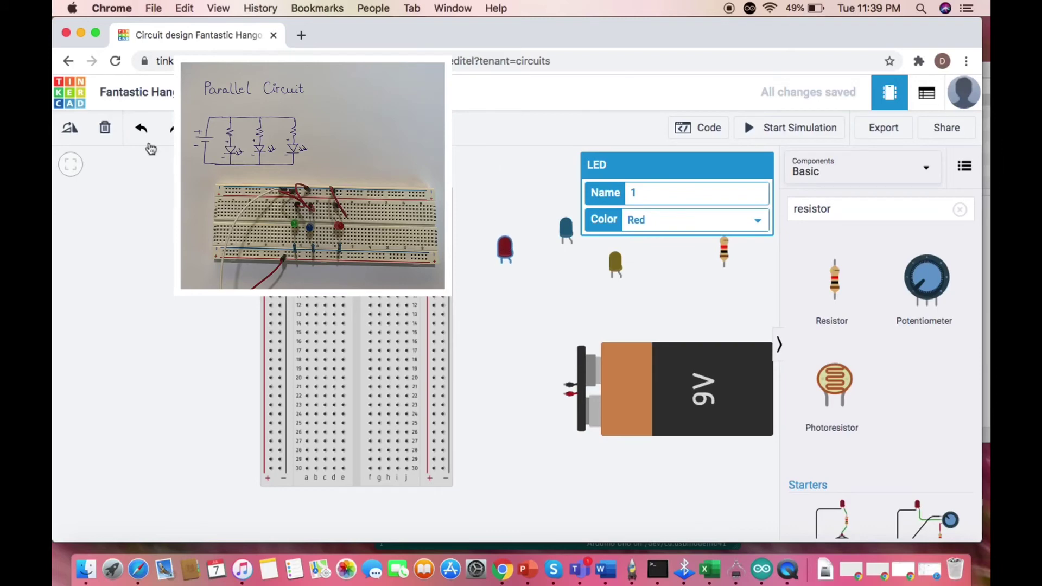
{"action": "left_click", "coordinate": [73, 132]}
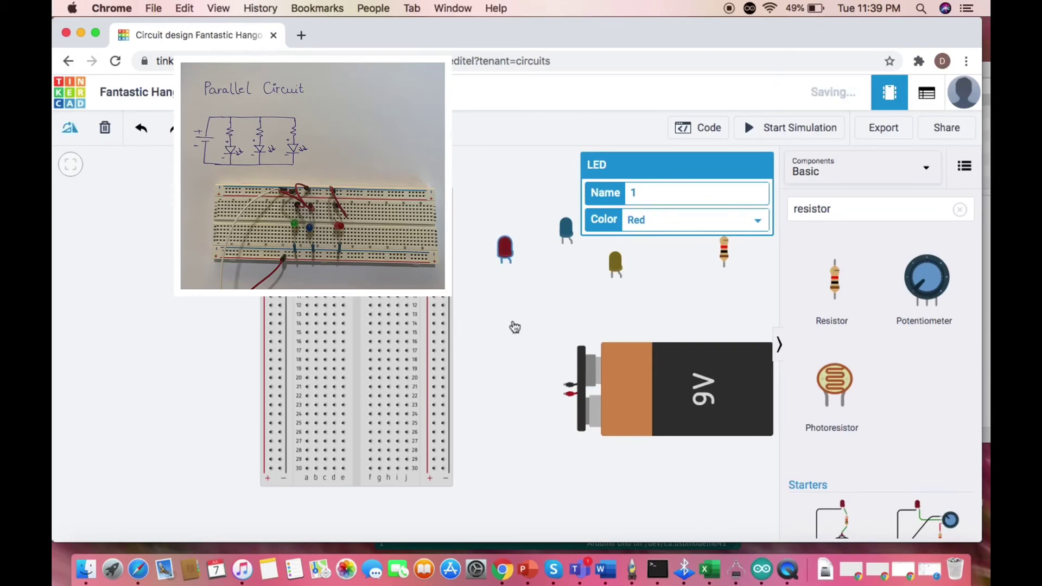
{"action": "left_click_drag", "start_coordinate": [513, 250], "coordinate": [510, 251]}
{"action": "left_click", "coordinate": [66, 132]}
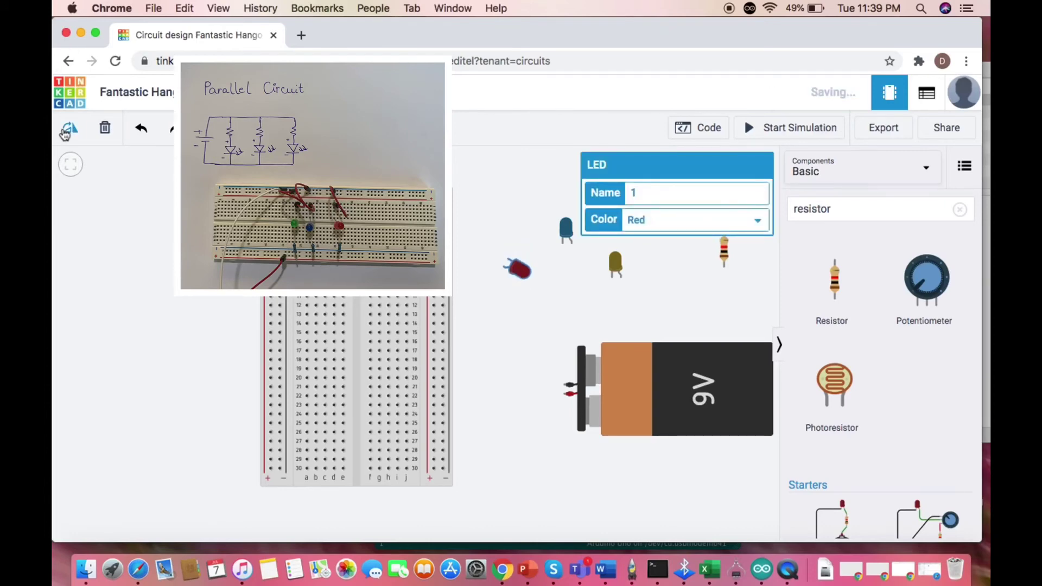
{"action": "left_click", "coordinate": [65, 133]}
{"action": "left_click", "coordinate": [66, 132]}
{"action": "left_click", "coordinate": [66, 133]}
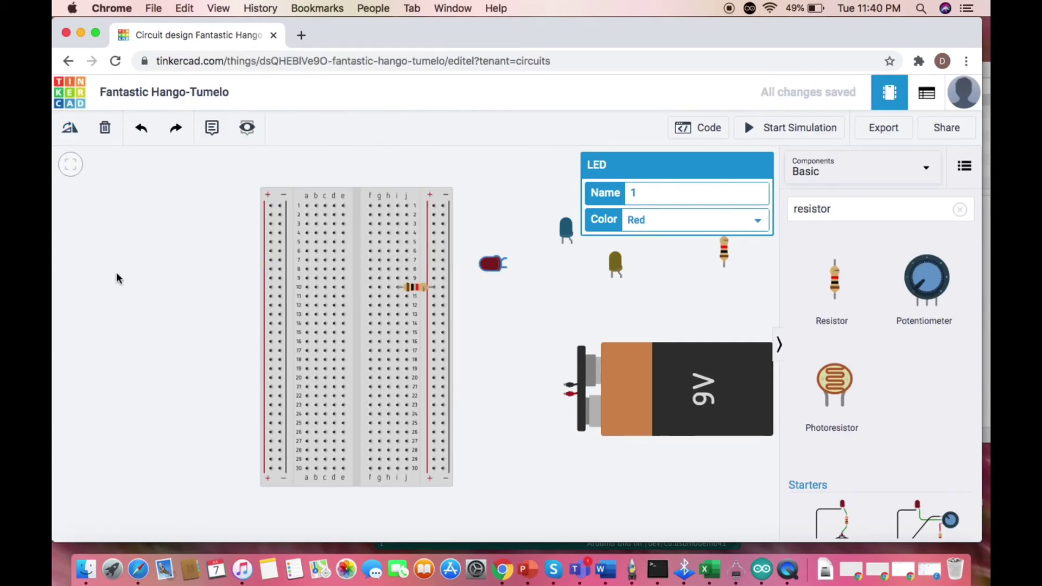
{"action": "left_click_drag", "start_coordinate": [489, 264], "coordinate": [445, 296]}
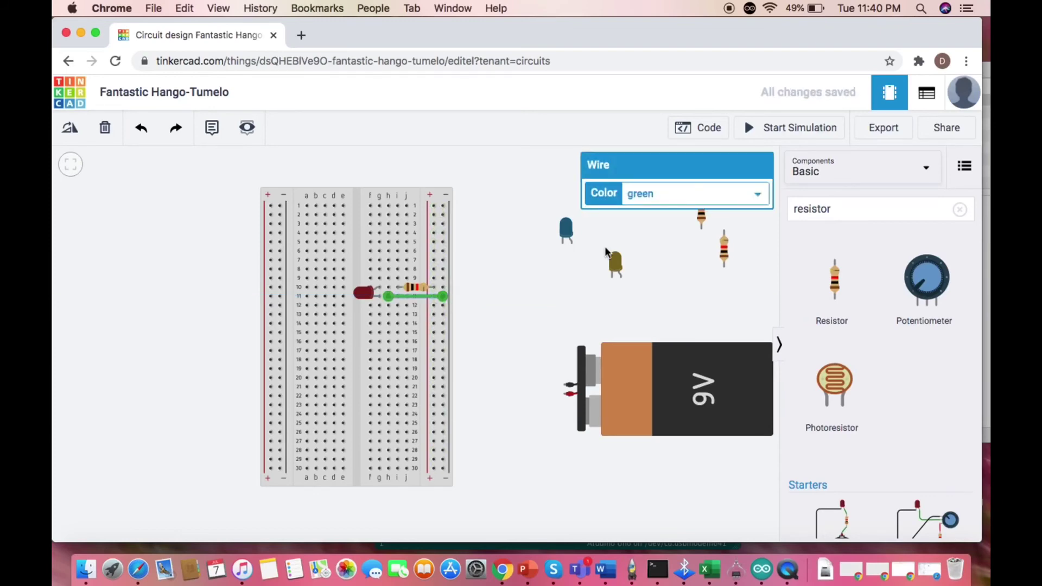
Rotate the yellow LED to horizontal and insert it in column g across rows 13 and 14
{"action": "left_click", "coordinate": [615, 262]}
{"action": "left_click", "coordinate": [70, 128]}
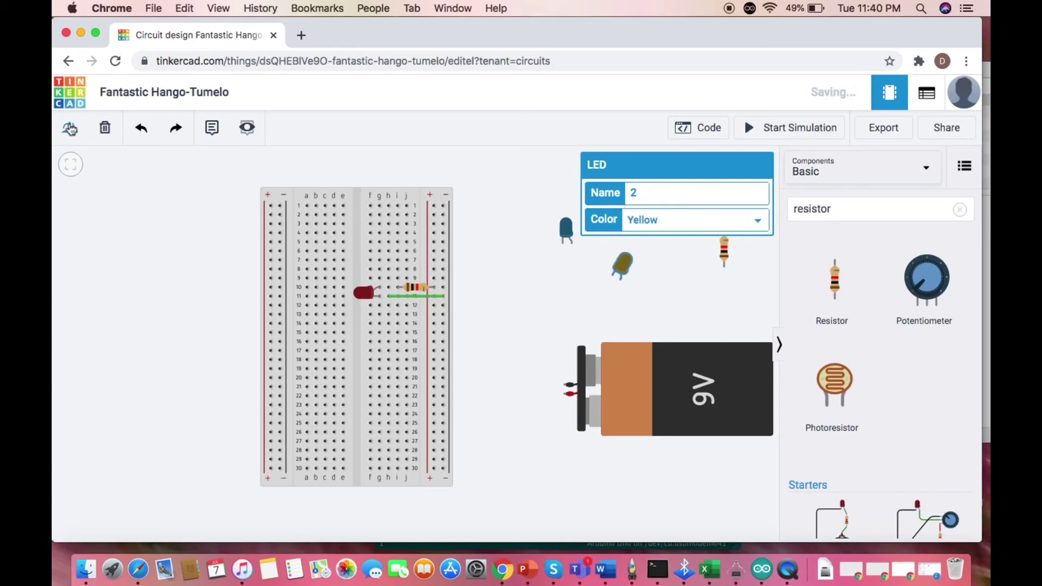
{"action": "left_click", "coordinate": [70, 129]}
{"action": "left_click", "coordinate": [70, 129]}
{"action": "left_click", "coordinate": [70, 129]}
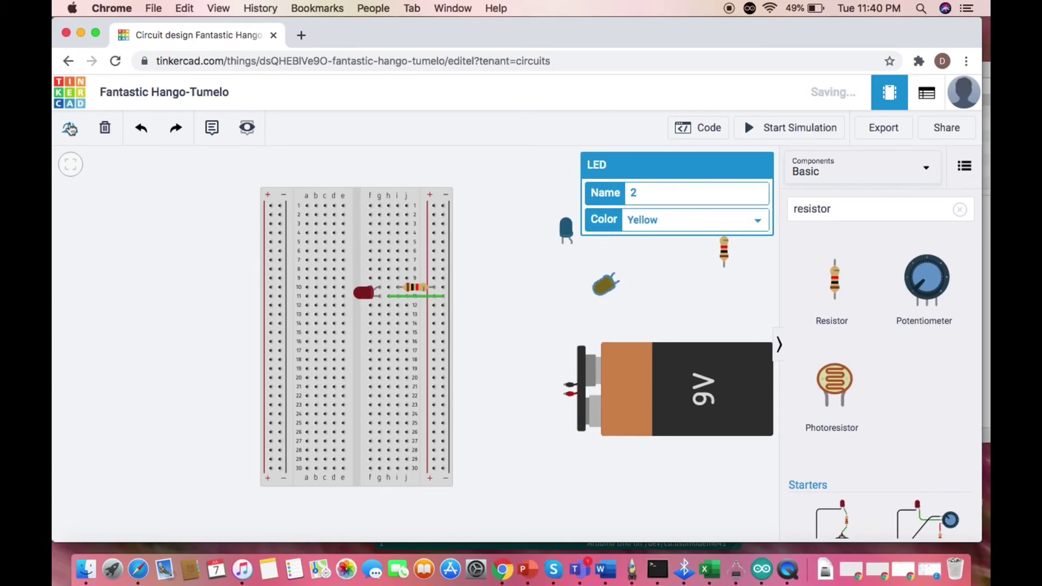
{"action": "left_click", "coordinate": [70, 128]}
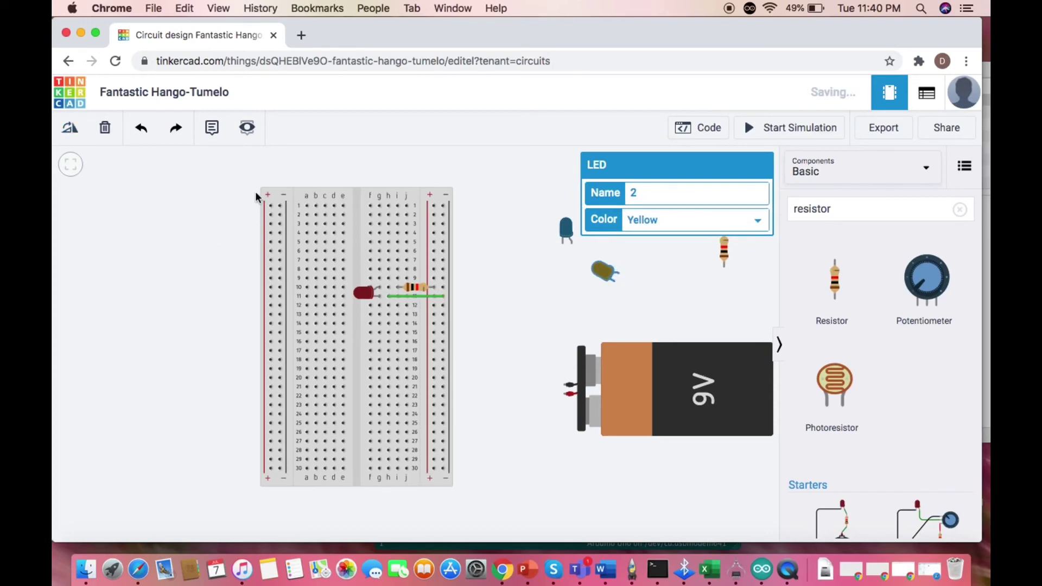
{"action": "left_click", "coordinate": [152, 133]}
{"action": "left_click_drag", "start_coordinate": [601, 277], "coordinate": [361, 323]}
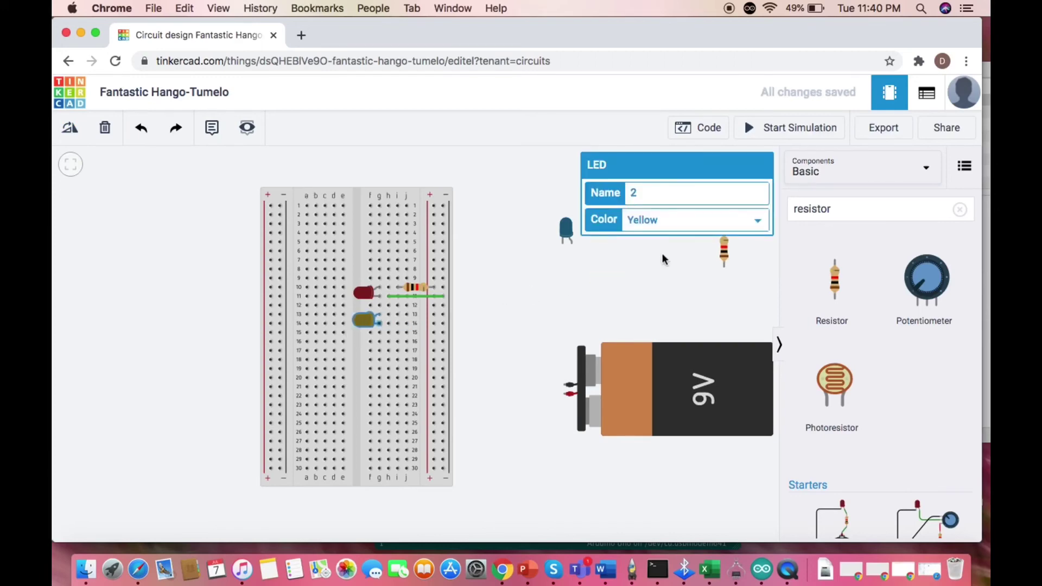
Rotate a second resistor to horizontal, insert it in row 13 between column i and the positive rail, and wire h14 to the negative rail
{"action": "left_click", "coordinate": [724, 253]}
{"action": "left_click_drag", "start_coordinate": [724, 253], "coordinate": [677, 283]}
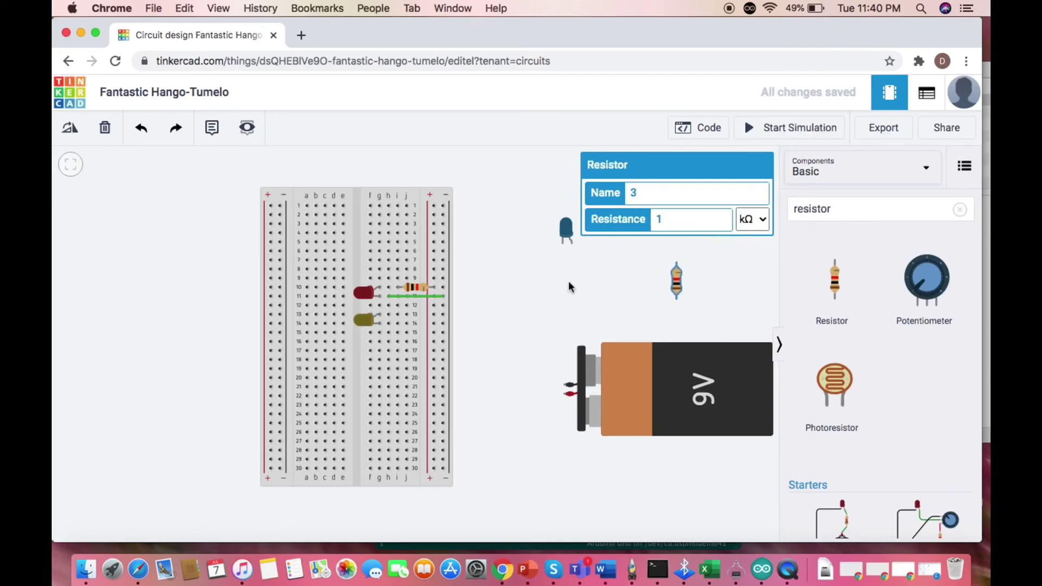
{"action": "left_click_drag", "start_coordinate": [569, 286], "coordinate": [548, 291]}
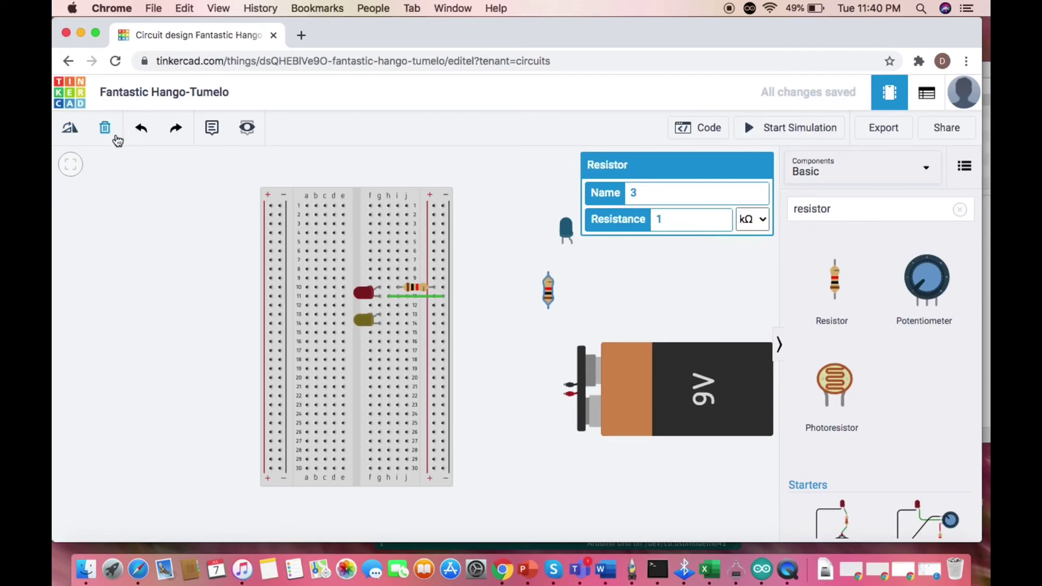
{"action": "left_click", "coordinate": [70, 128]}
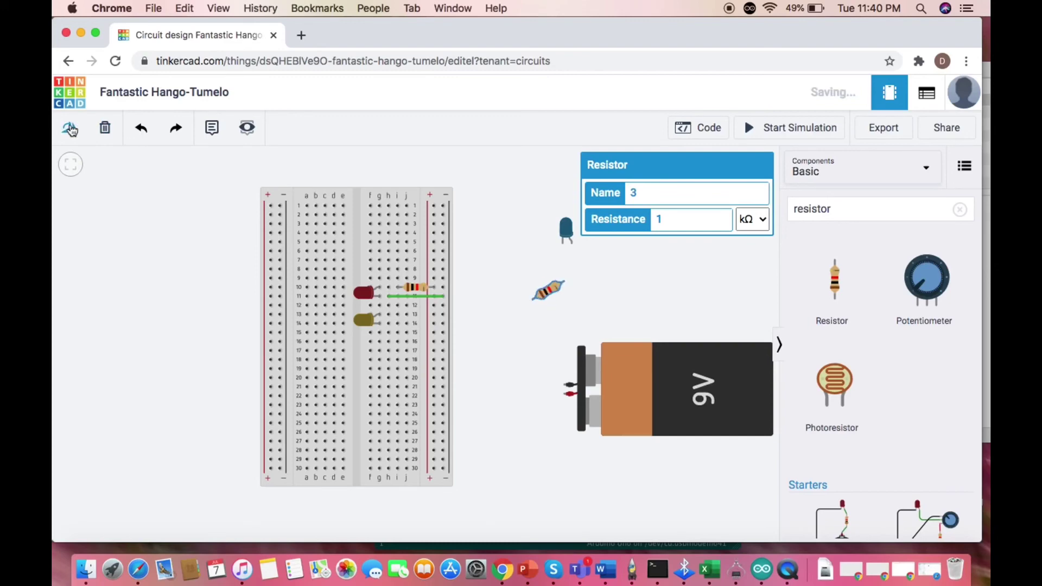
{"action": "left_click", "coordinate": [70, 129]}
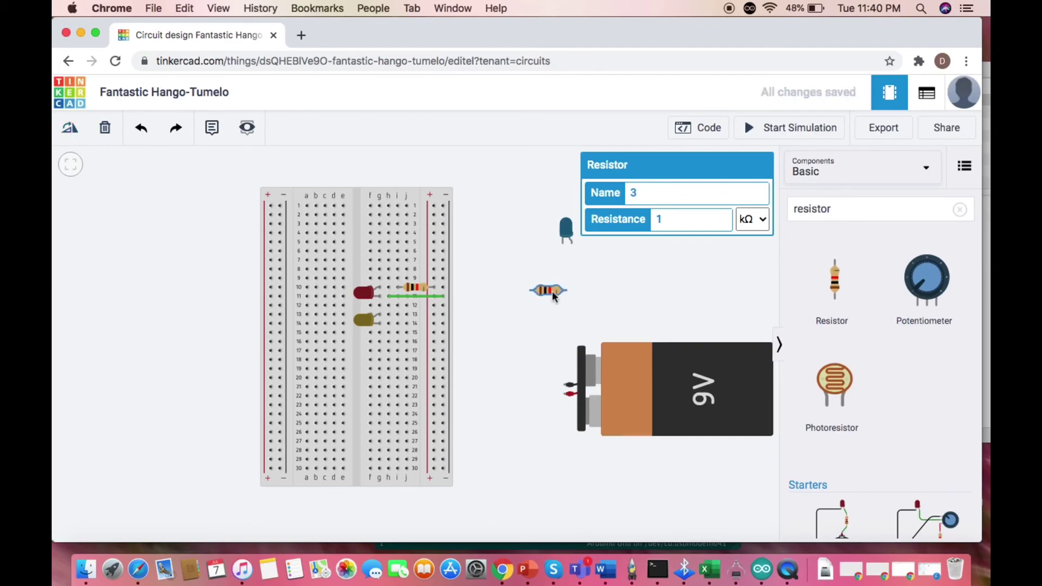
{"action": "left_click_drag", "start_coordinate": [553, 295], "coordinate": [412, 325]}
{"action": "left_click", "coordinate": [388, 323]}
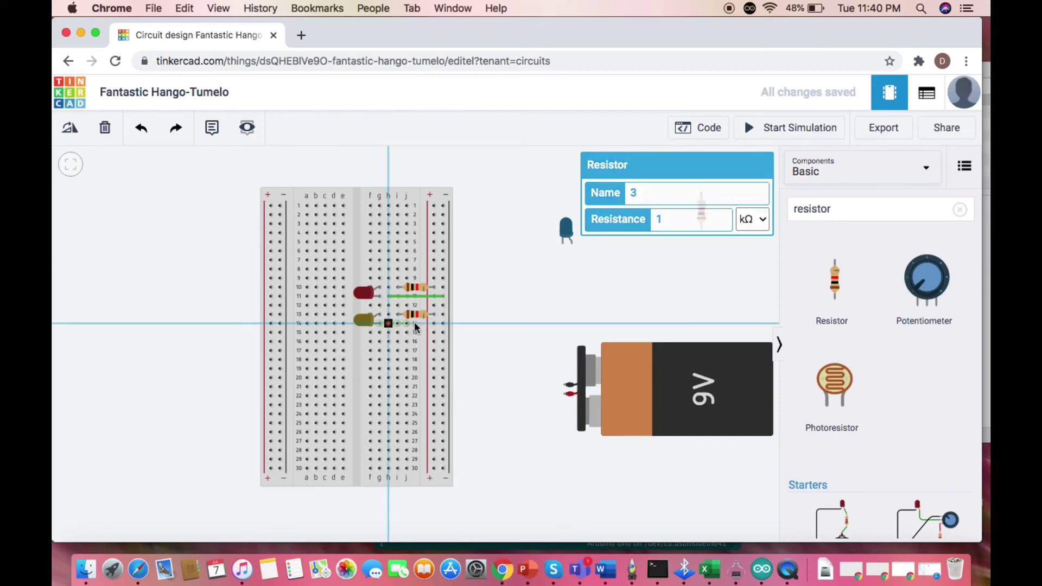
{"action": "left_click", "coordinate": [443, 325]}
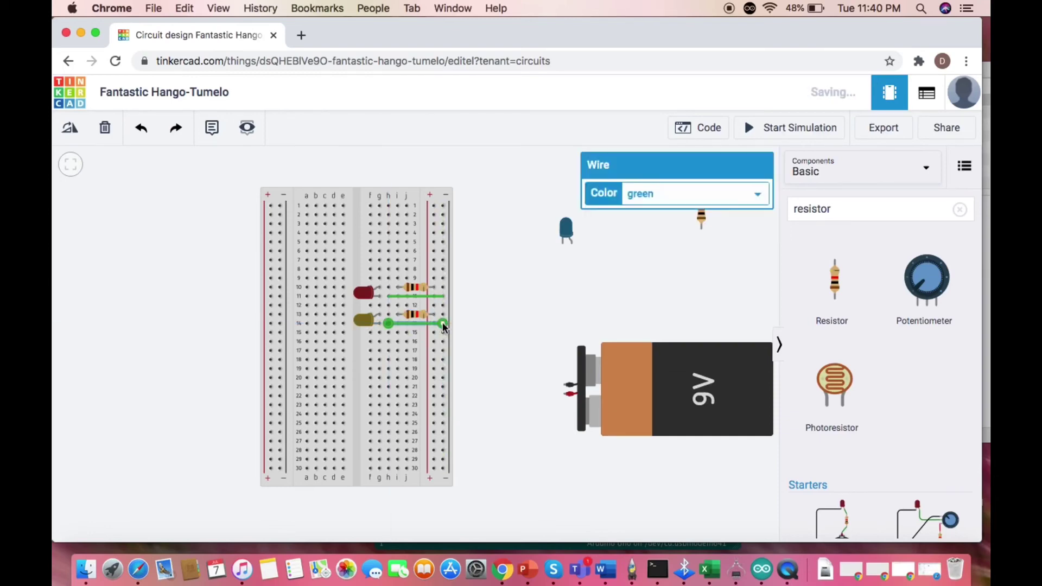
Rotate the blue LED to horizontal and insert it in column g across rows 16 and 17
{"action": "left_click", "coordinate": [566, 230]}
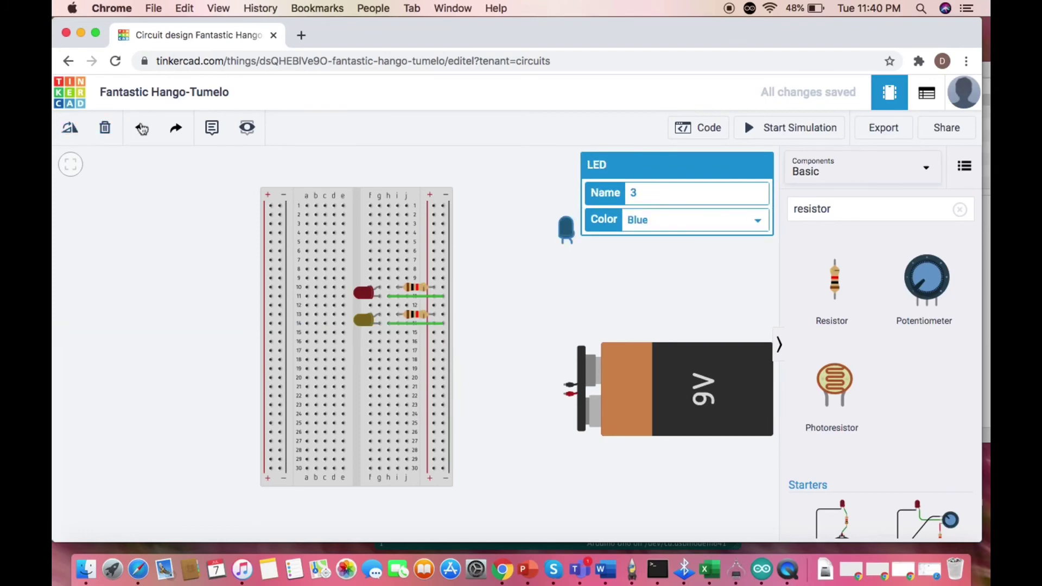
{"action": "left_click", "coordinate": [73, 130]}
{"action": "left_click", "coordinate": [73, 130]}
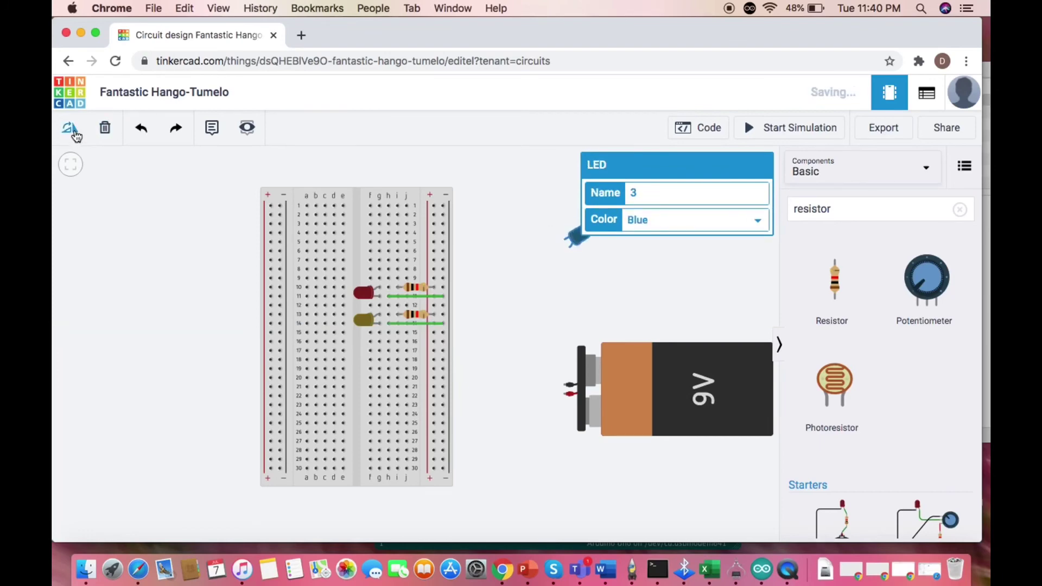
{"action": "left_click", "coordinate": [73, 130]}
{"action": "left_click", "coordinate": [73, 130]}
{"action": "left_click", "coordinate": [73, 130]}
{"action": "left_click", "coordinate": [73, 130]}
{"action": "left_click", "coordinate": [75, 135]}
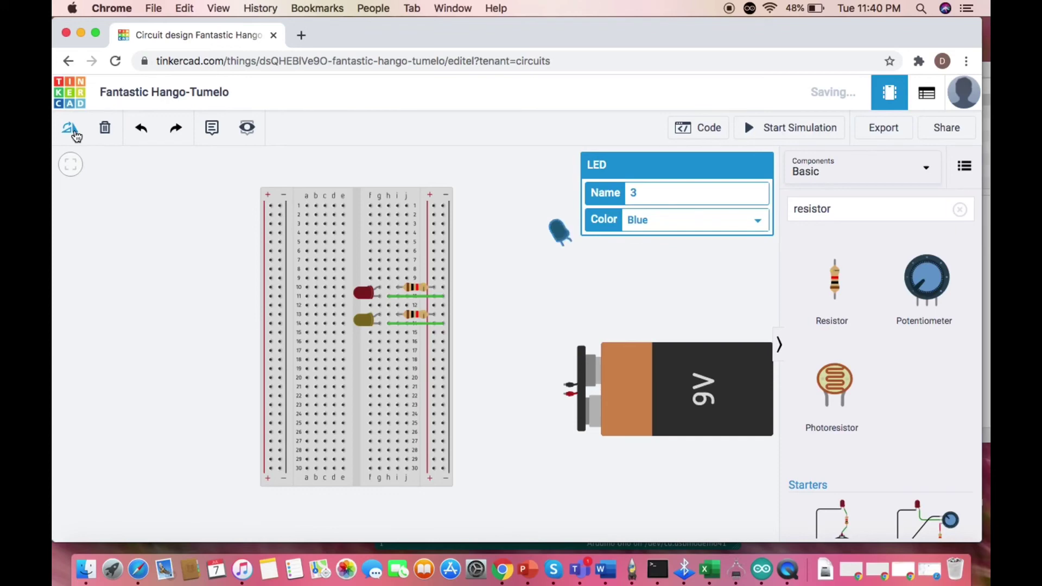
{"action": "left_click", "coordinate": [141, 133]}
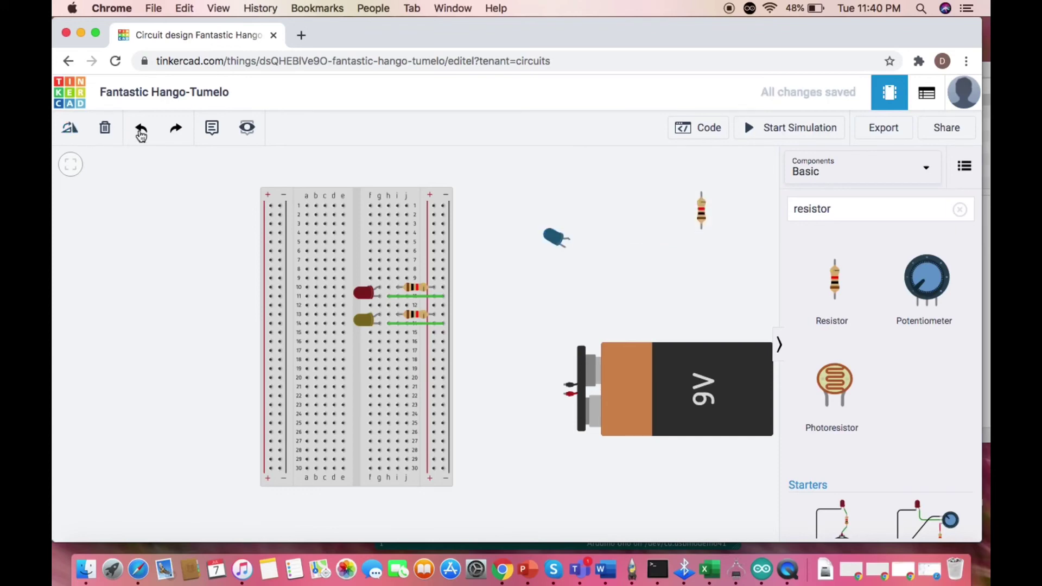
{"action": "left_click", "coordinate": [140, 133]}
{"action": "left_click_drag", "start_coordinate": [554, 244], "coordinate": [383, 347]}
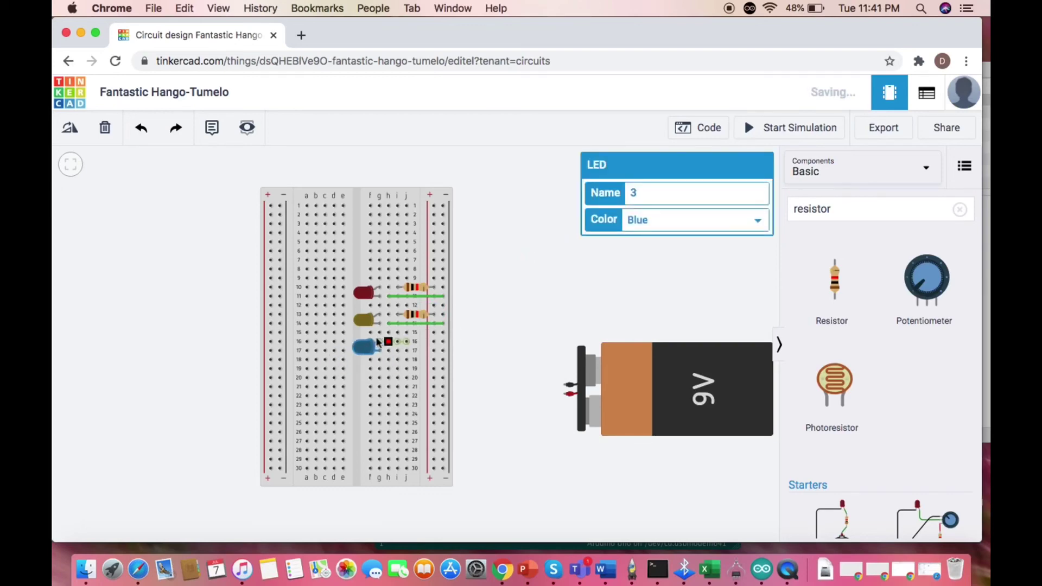
Wire h17 to the negative rail, then rotate the remaining resistor to horizontal and insert it in row 16 between column i and the positive rail
{"action": "left_click", "coordinate": [391, 352]}
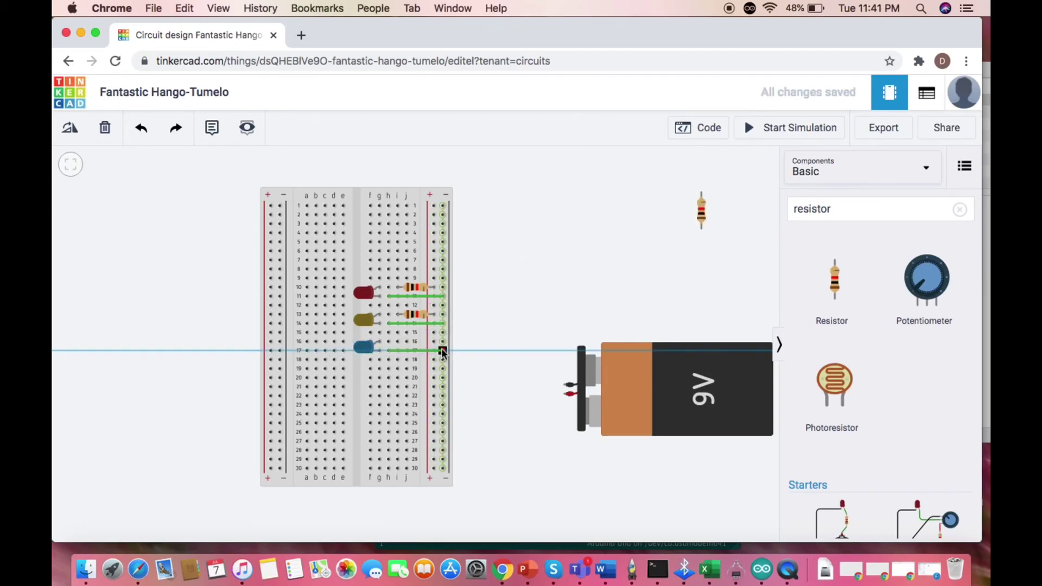
{"action": "left_click", "coordinate": [443, 350]}
{"action": "left_click", "coordinate": [700, 210]}
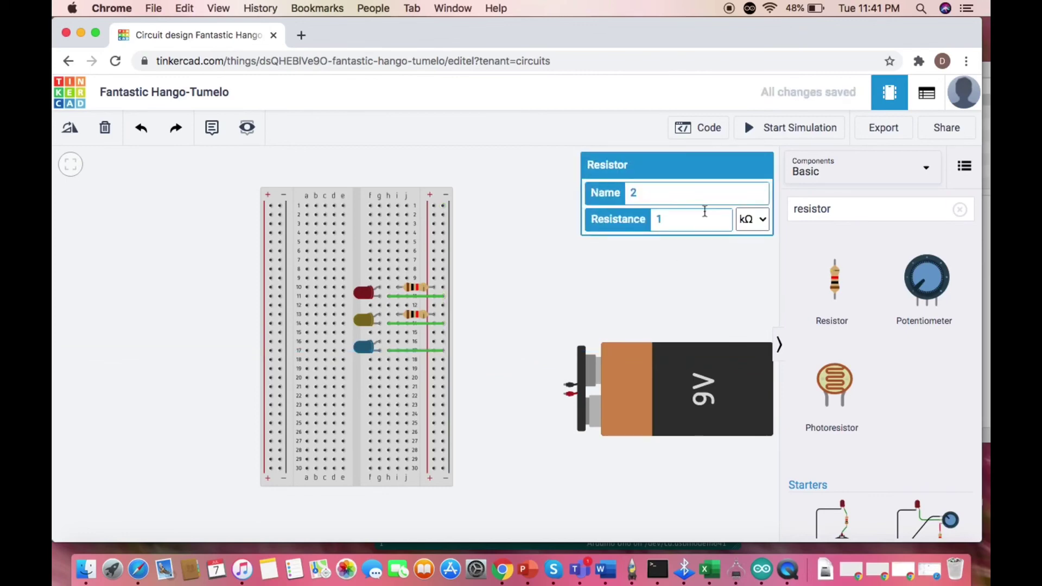
{"action": "left_click", "coordinate": [707, 272]}
{"action": "left_click_drag", "start_coordinate": [700, 211], "coordinate": [539, 284]}
{"action": "left_click", "coordinate": [73, 128]}
{"action": "left_click_drag", "start_coordinate": [539, 286], "coordinate": [411, 347]}
Wire the row 1 hole of the positive rail to the battery's positive terminal with one bend, and the battery's negative terminal to the negative rail
{"action": "left_click", "coordinate": [433, 206]}
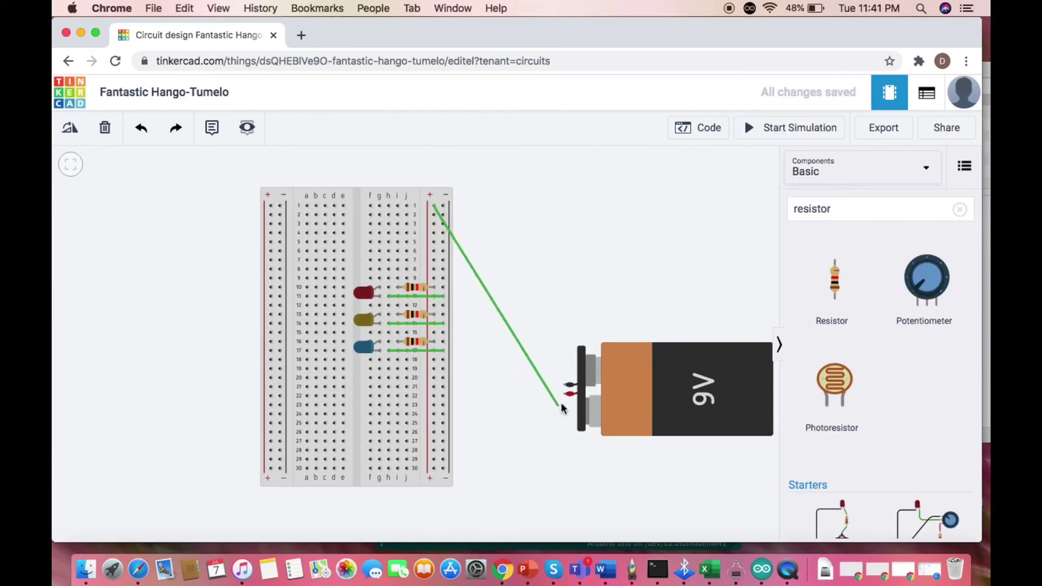
{"action": "left_click", "coordinate": [507, 408]}
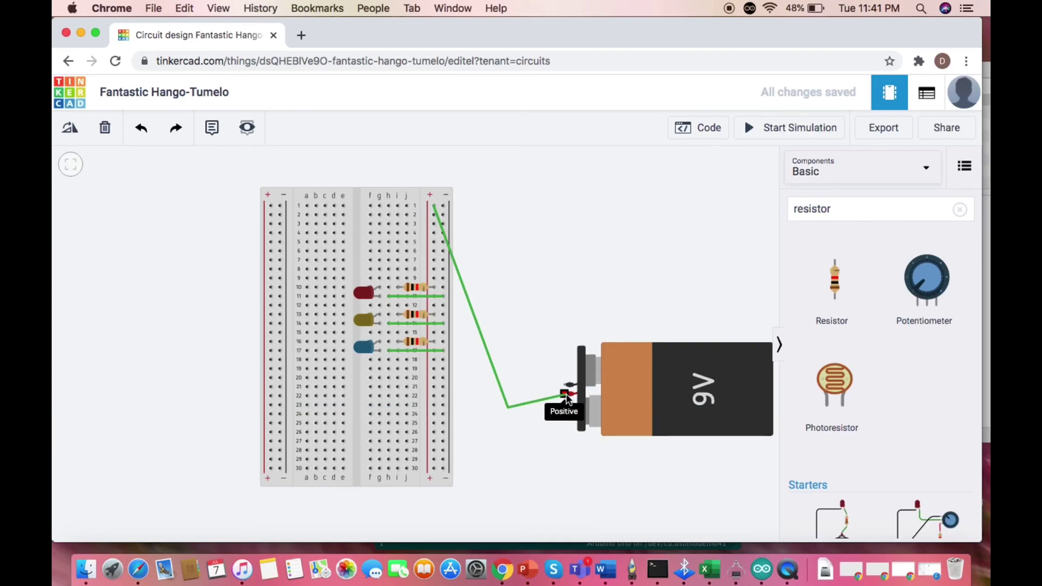
{"action": "left_click", "coordinate": [566, 397]}
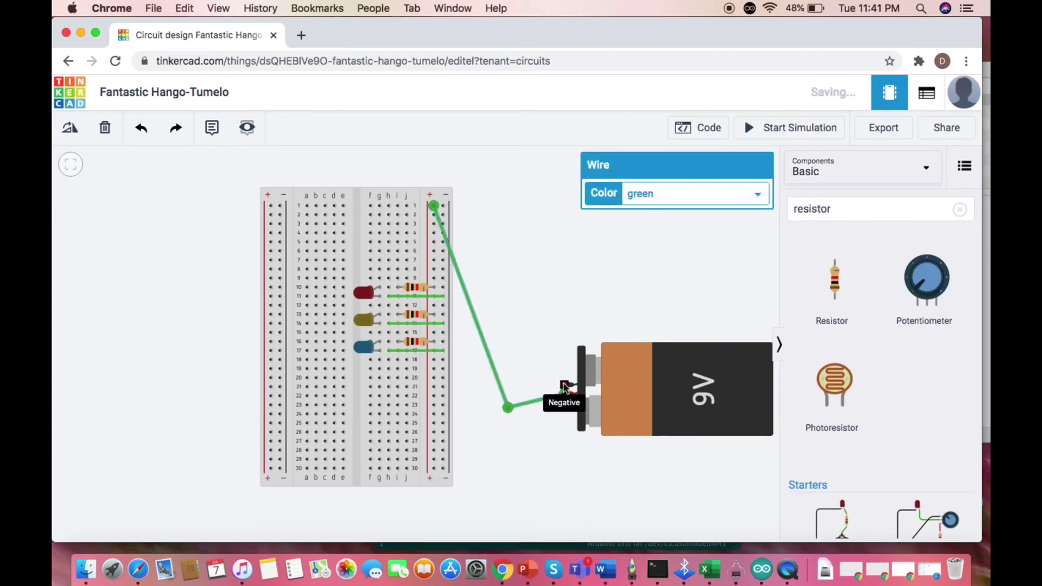
{"action": "left_click", "coordinate": [568, 385]}
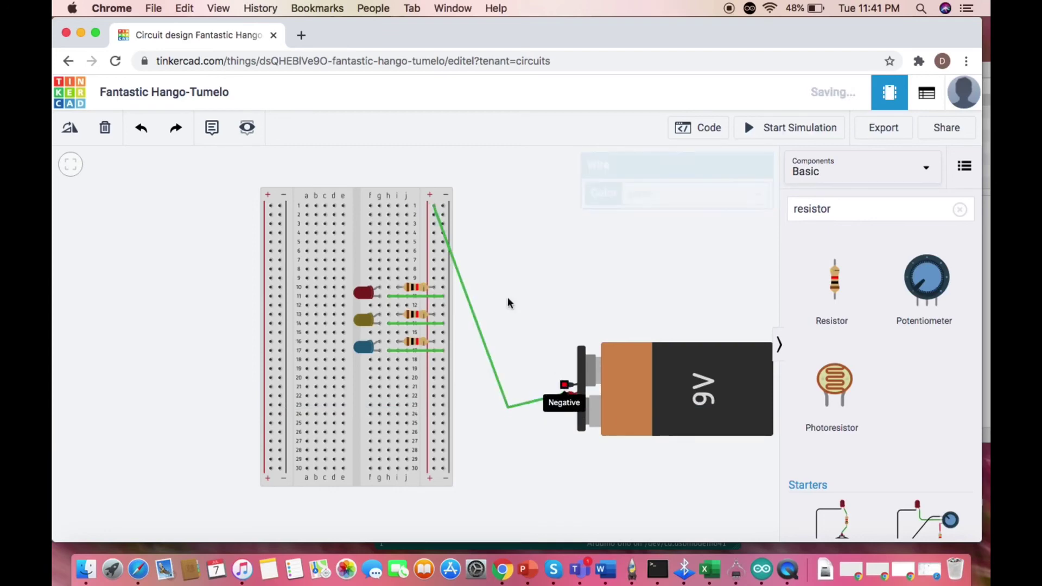
{"action": "left_click", "coordinate": [443, 207]}
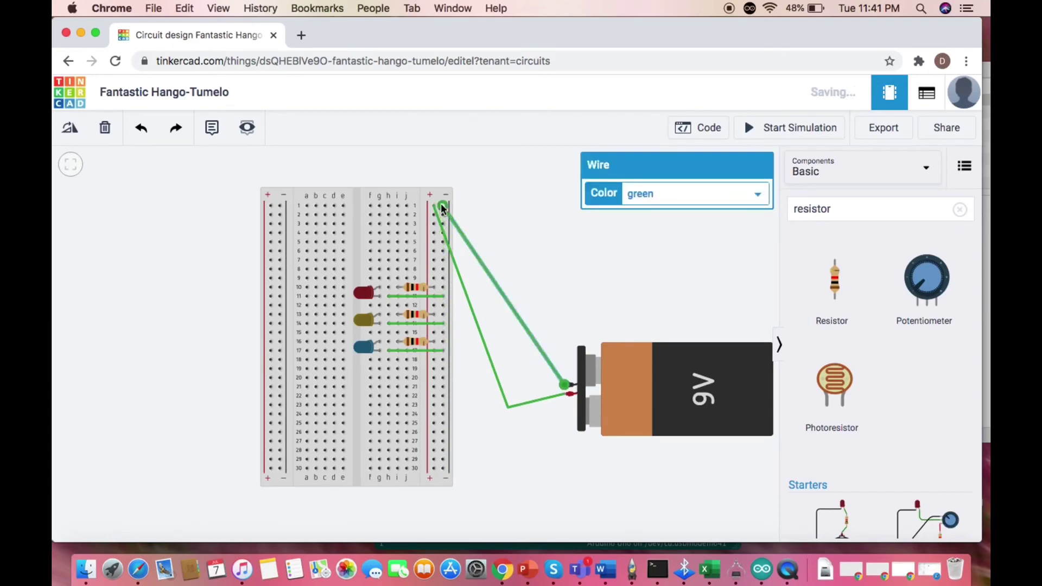
Deselect the battery wire and start the simulation of the parallel LED circuit
{"action": "left_click", "coordinate": [744, 279]}
{"action": "left_click", "coordinate": [789, 129]}
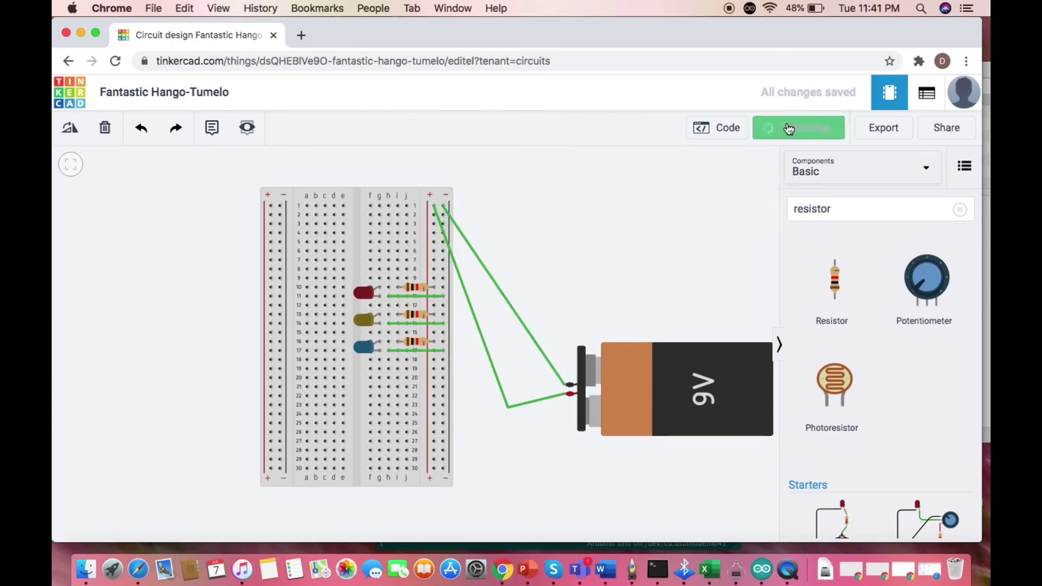